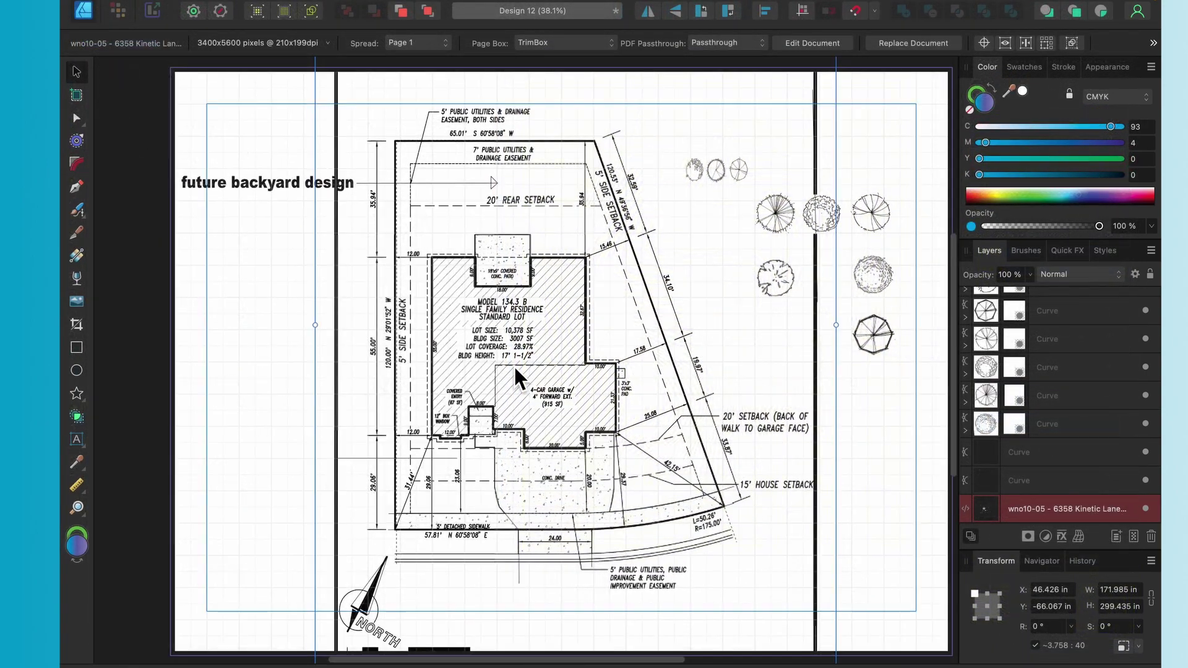
Start a new document and scroll the presets to the Architectural sizes, beginning at Arch A (12 × 9 in)
{"action": "scroll", "coordinate": [514, 365], "scroll_direction": "up", "scroll_amount": 3}
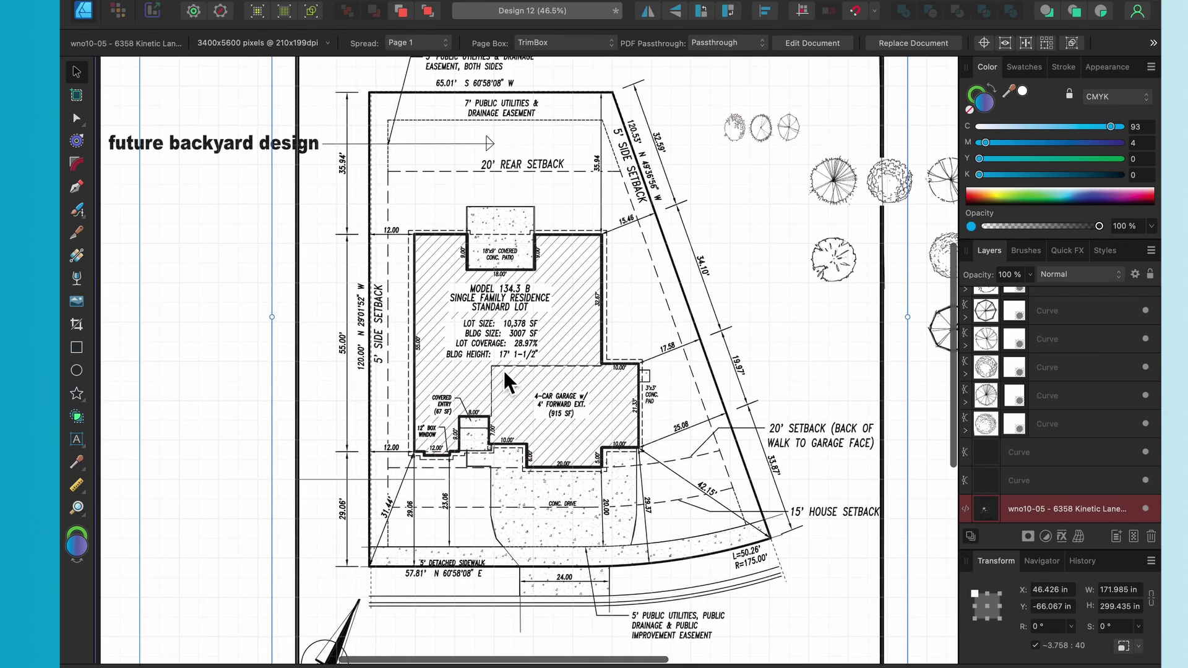
{"action": "scroll", "coordinate": [504, 371], "scroll_direction": "down", "scroll_amount": 3}
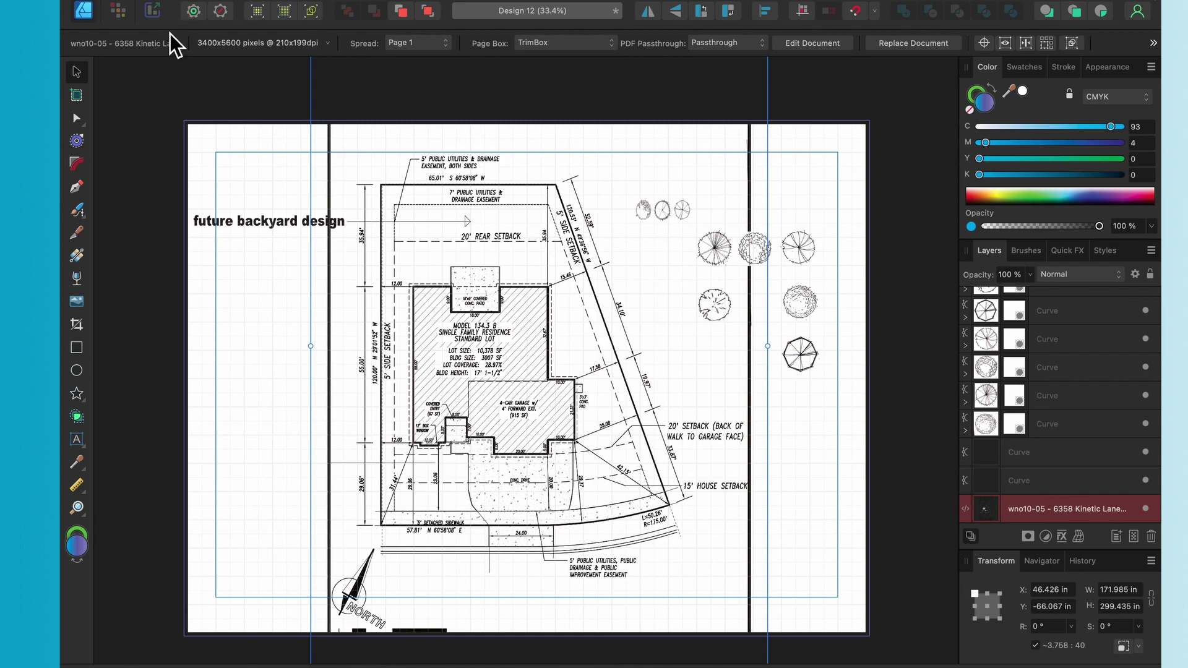
{"action": "left_click", "coordinate": [218, 5]}
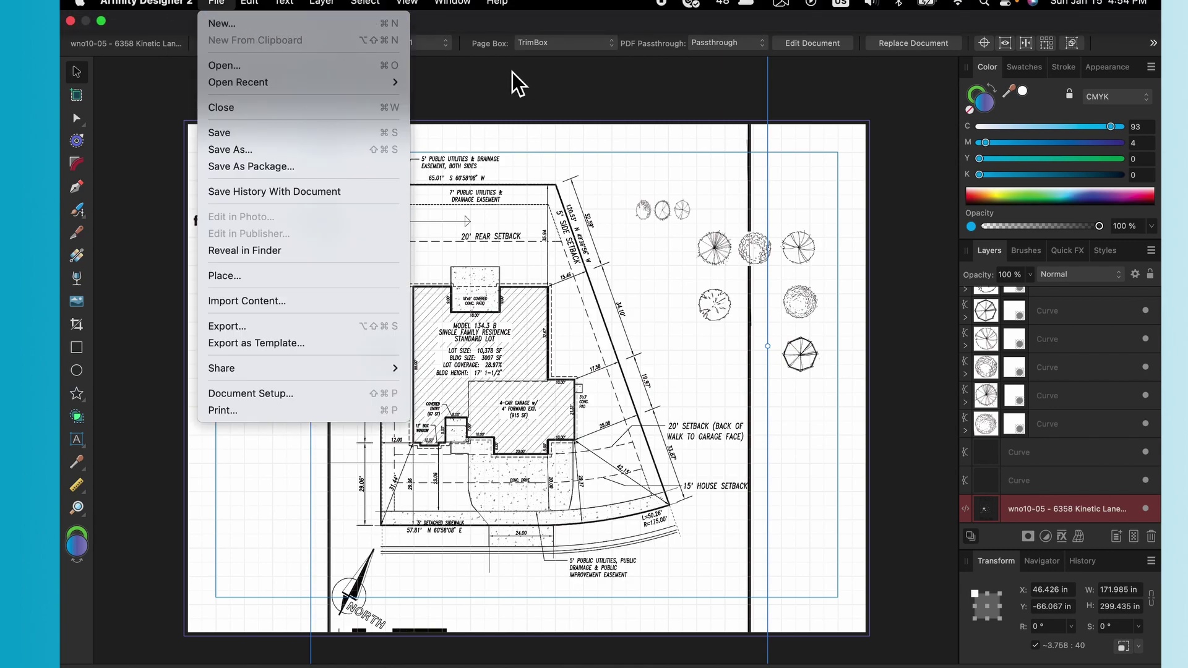
{"action": "left_click", "coordinate": [346, 24]}
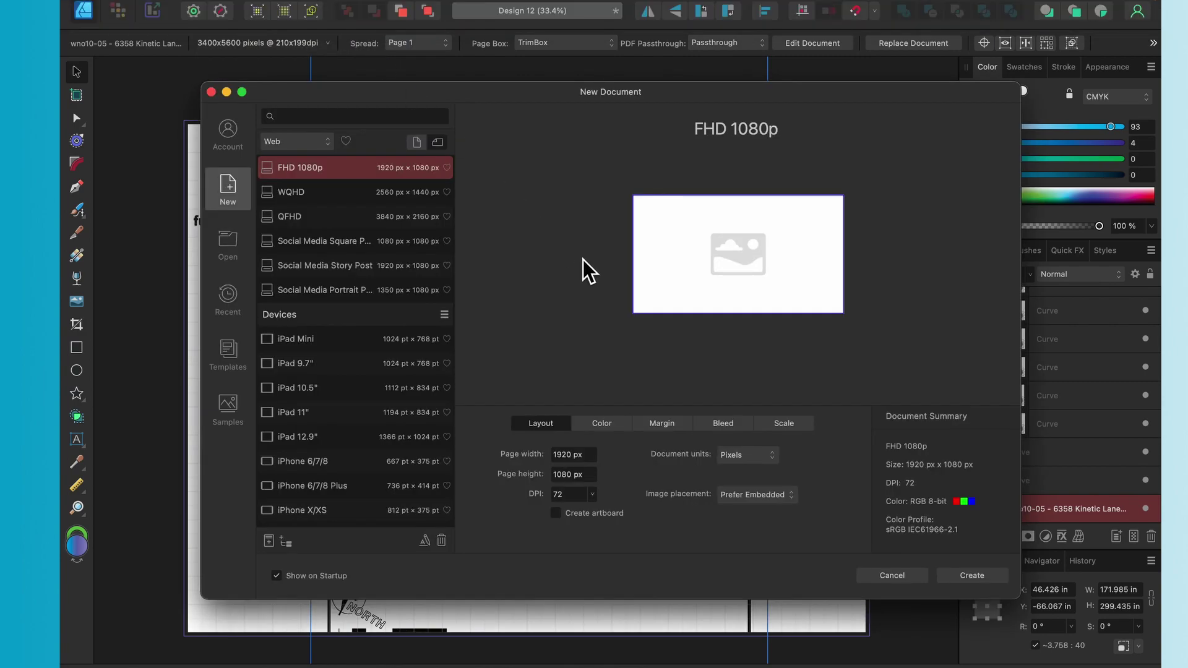
{"action": "scroll", "coordinate": [345, 388], "scroll_direction": "down", "scroll_amount": 5}
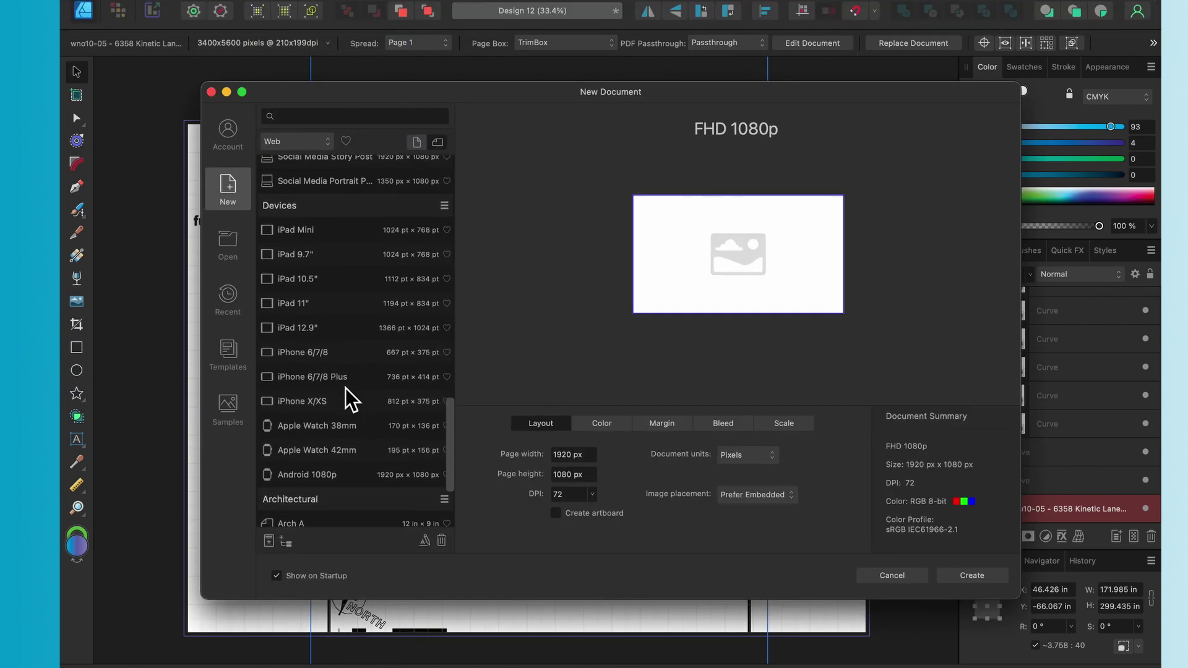
{"action": "scroll", "coordinate": [345, 388], "scroll_direction": "up", "scroll_amount": 4}
{"action": "scroll", "coordinate": [345, 388], "scroll_direction": "up", "scroll_amount": 1}
{"action": "scroll", "coordinate": [319, 356], "scroll_direction": "down", "scroll_amount": 6}
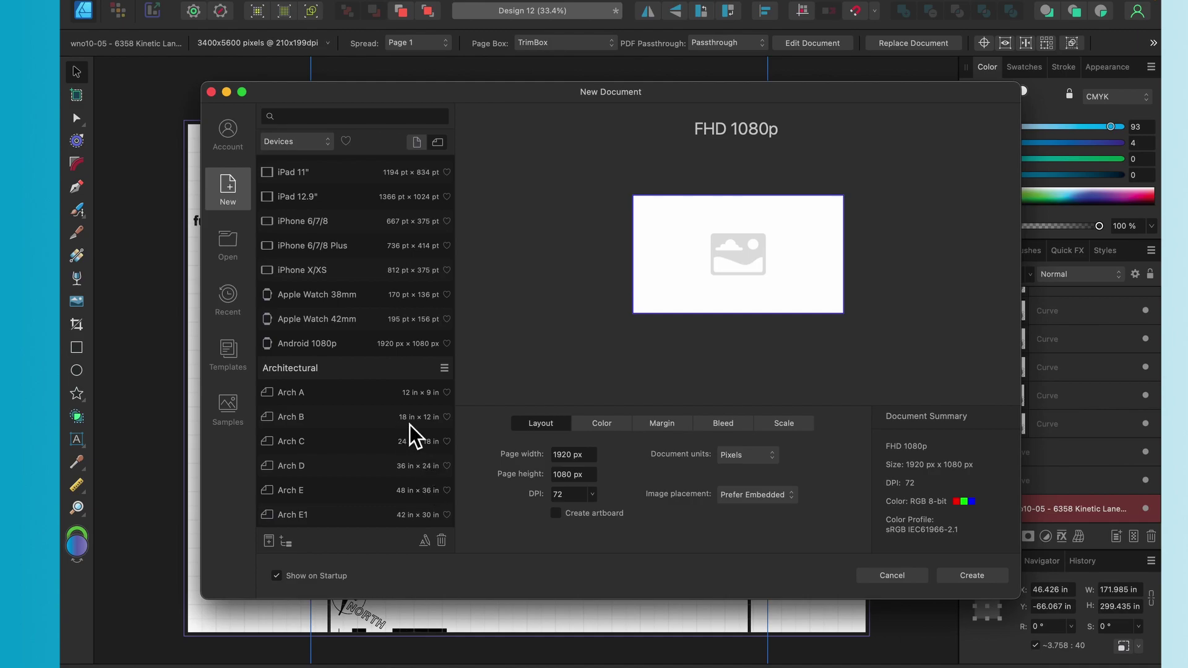
Pick the Arch C page preset and raise its resolution to 400 DPI
{"action": "left_click", "coordinate": [381, 451]}
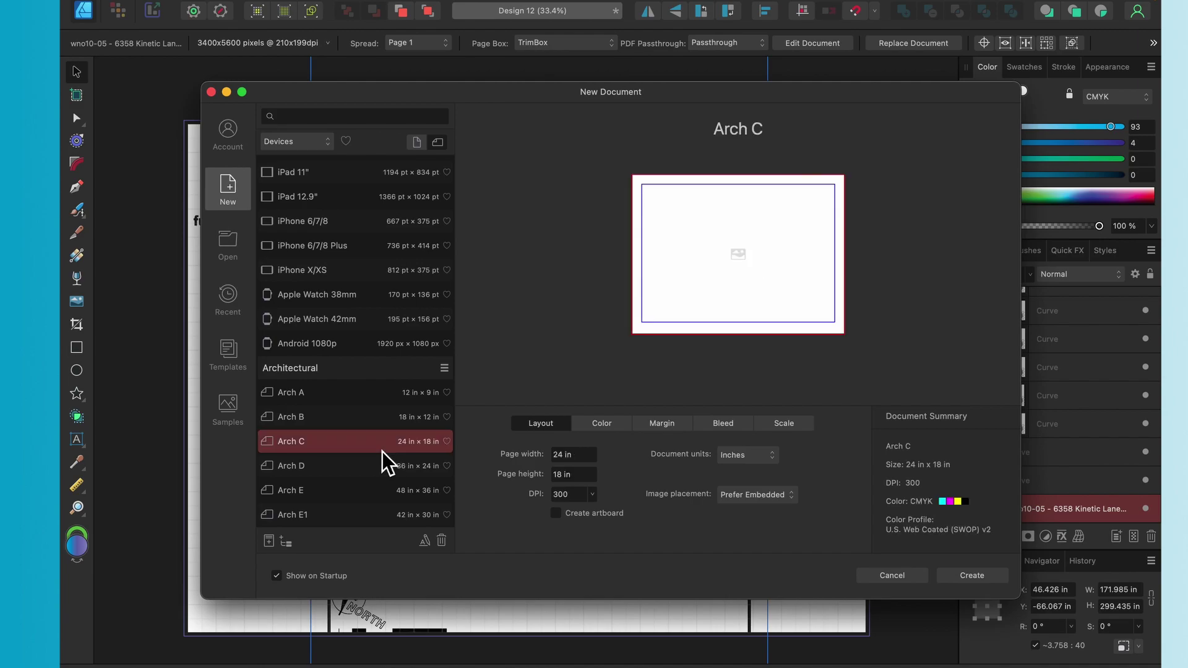
{"action": "left_click", "coordinate": [594, 496]}
{"action": "left_click_drag", "start_coordinate": [597, 514], "coordinate": [636, 515]}
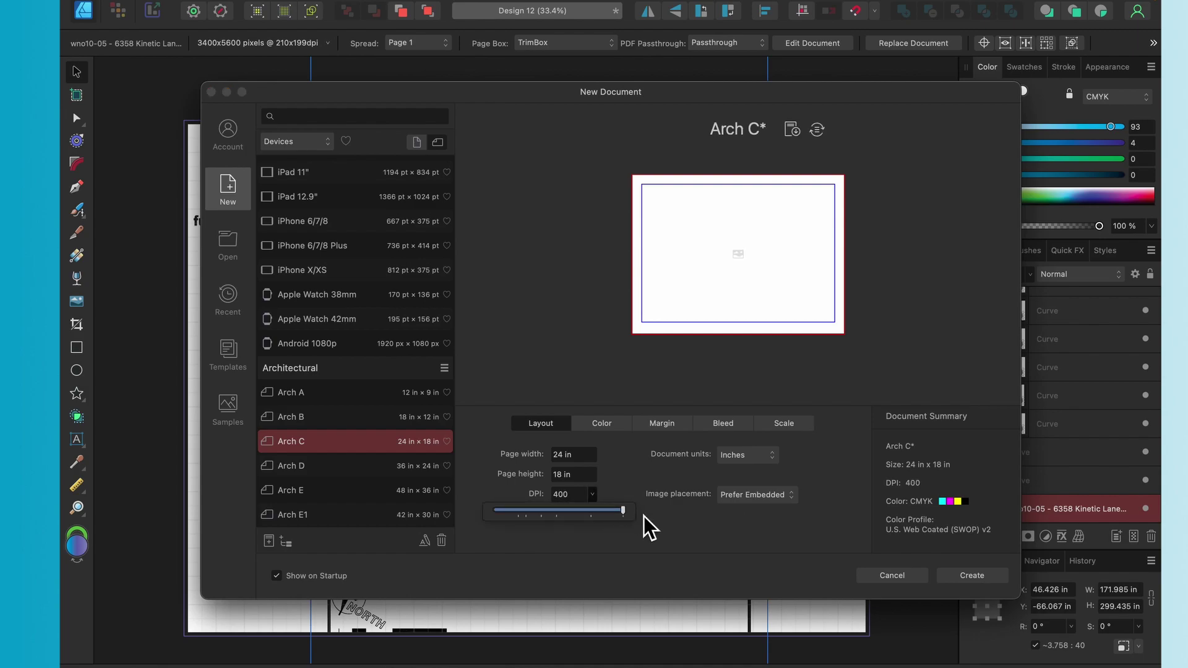
{"action": "left_click", "coordinate": [671, 516]}
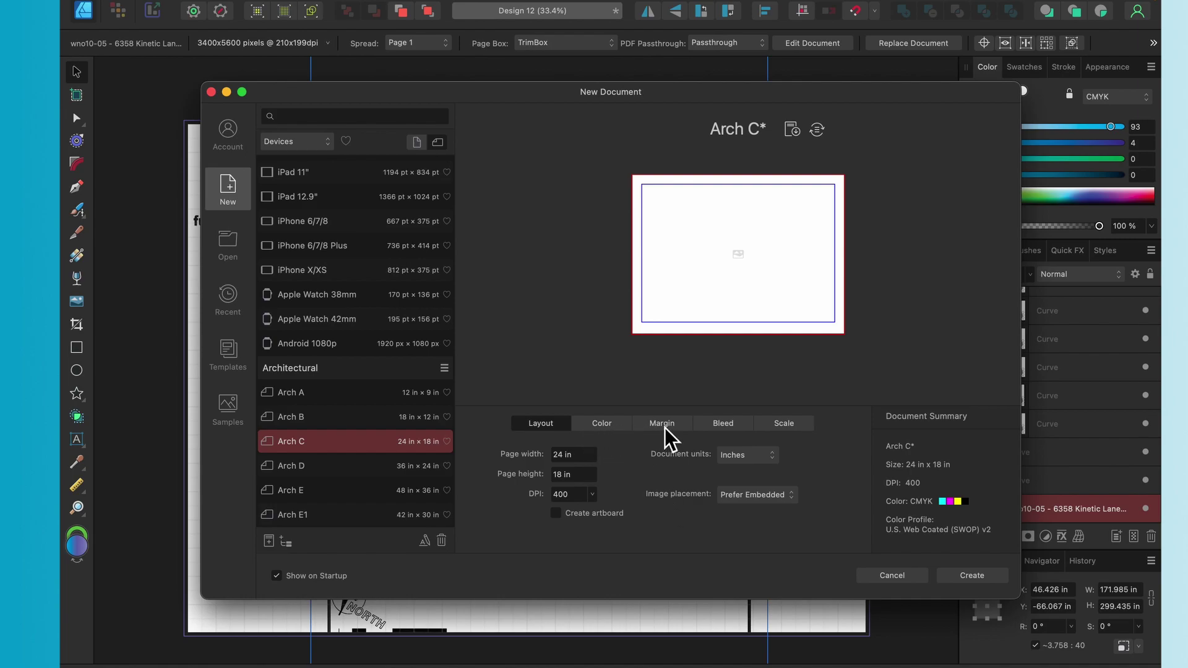
Enable a 1:10 drawing scale, then cancel without creating the document
{"action": "left_click", "coordinate": [796, 430]}
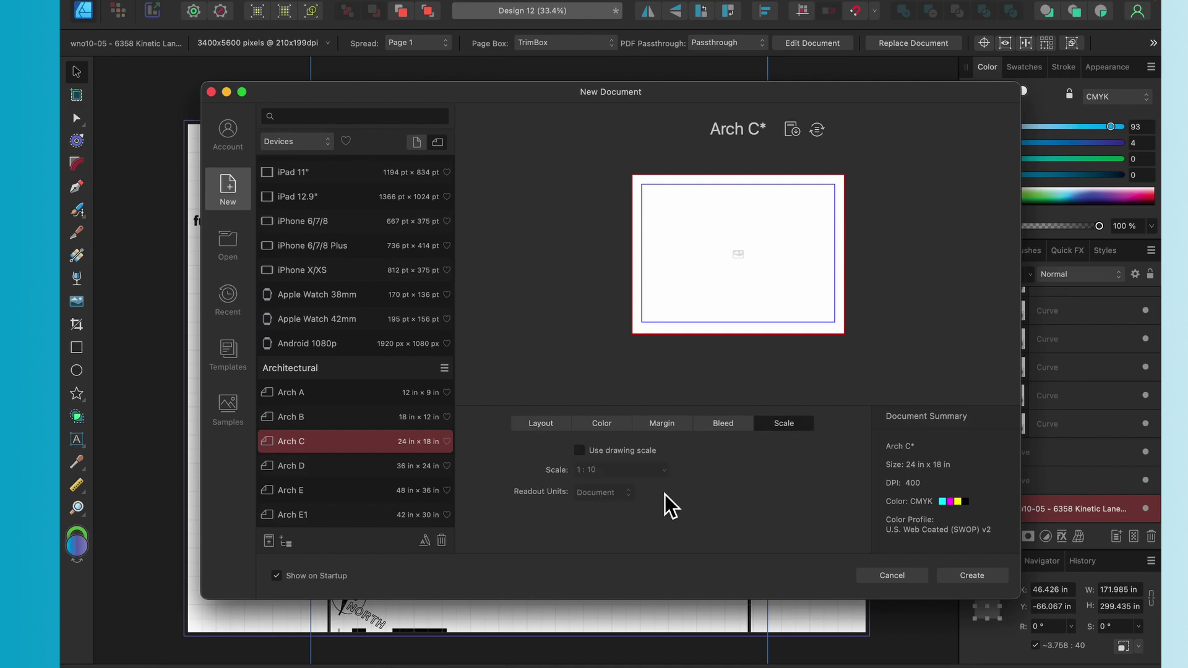
{"action": "left_click", "coordinate": [582, 456]}
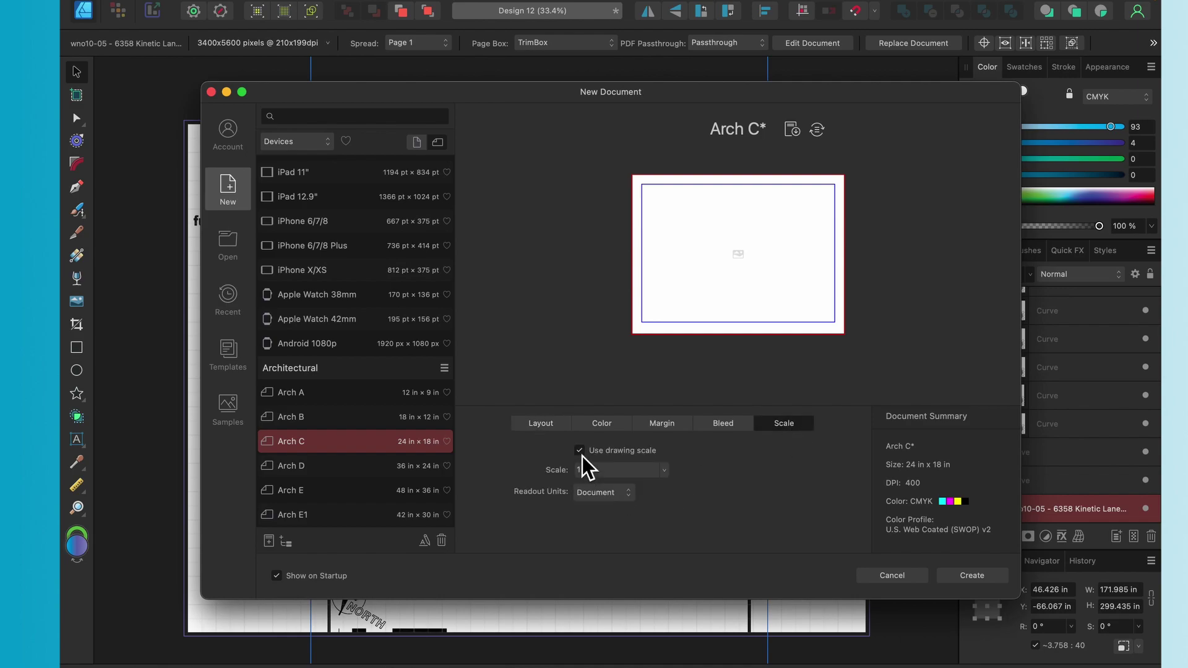
{"action": "left_click", "coordinate": [668, 475]}
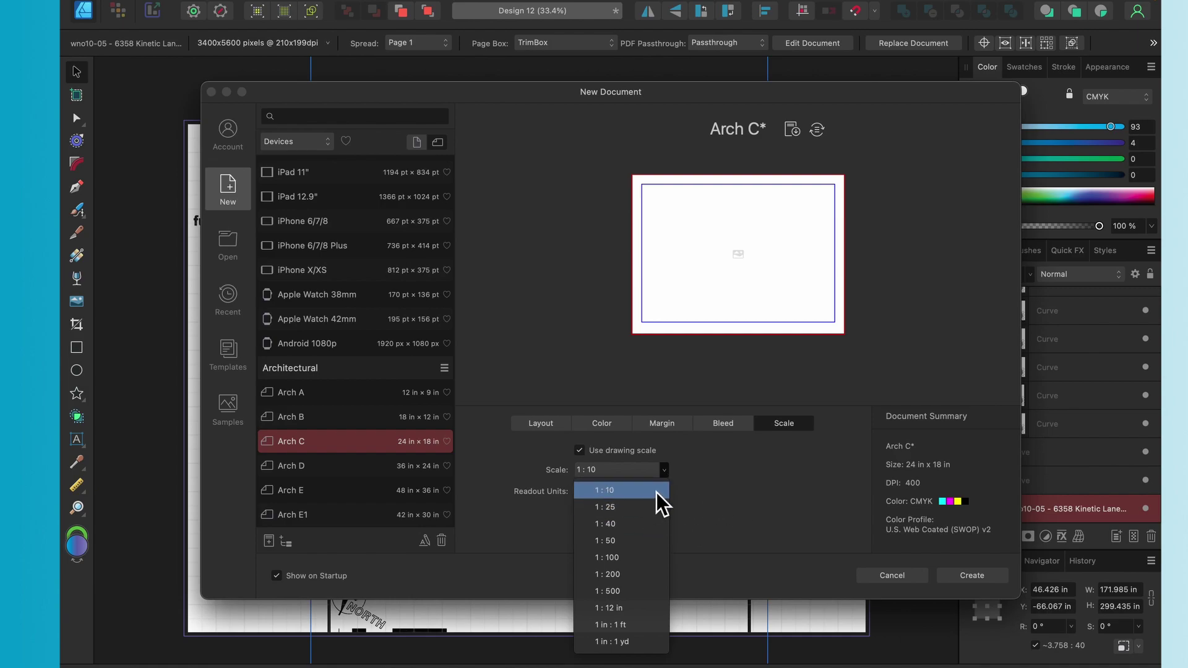
{"action": "left_click", "coordinate": [656, 493]}
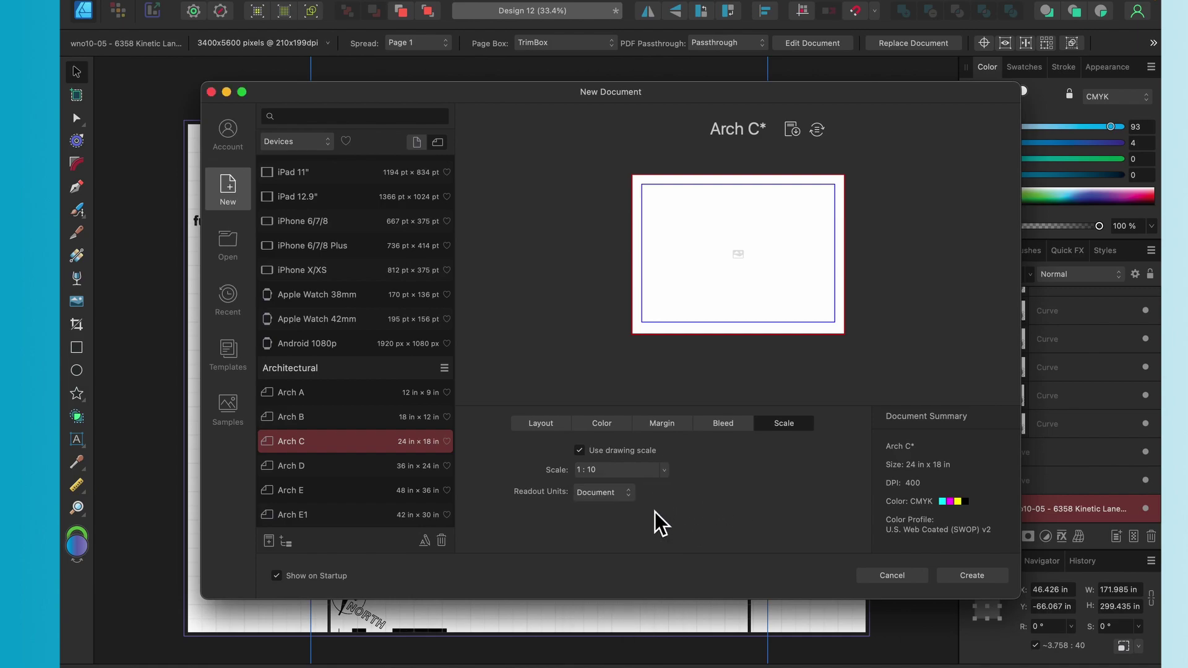
{"action": "left_click", "coordinate": [892, 576]}
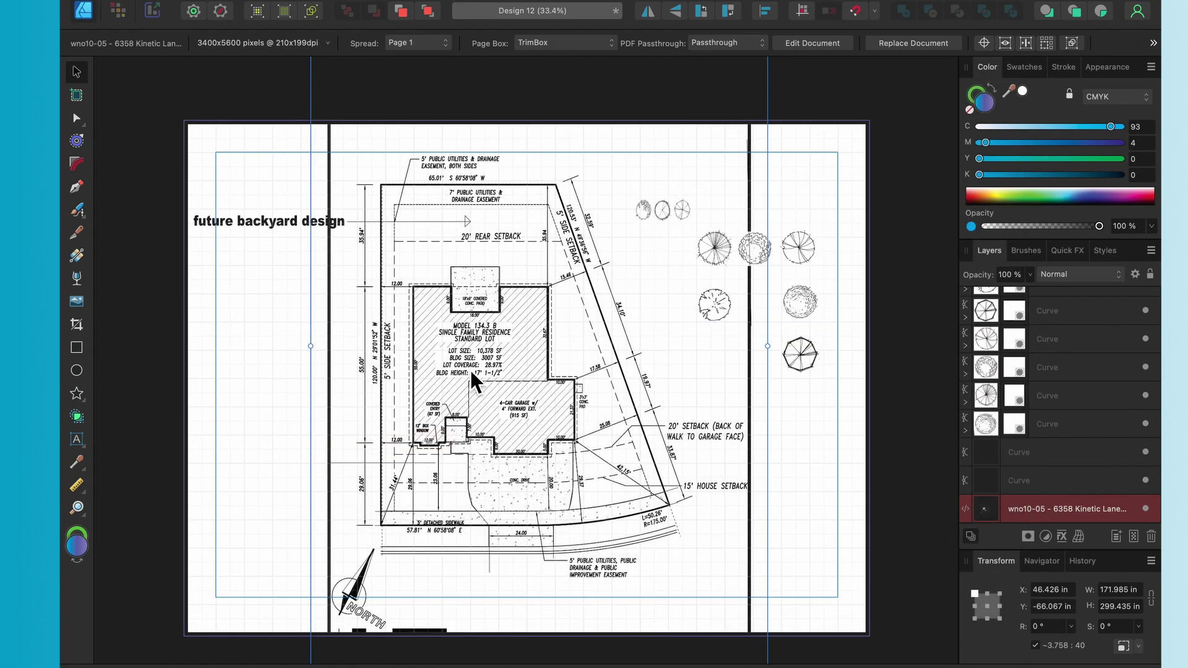
{"action": "scroll", "coordinate": [469, 369], "scroll_direction": "up", "scroll_amount": 3}
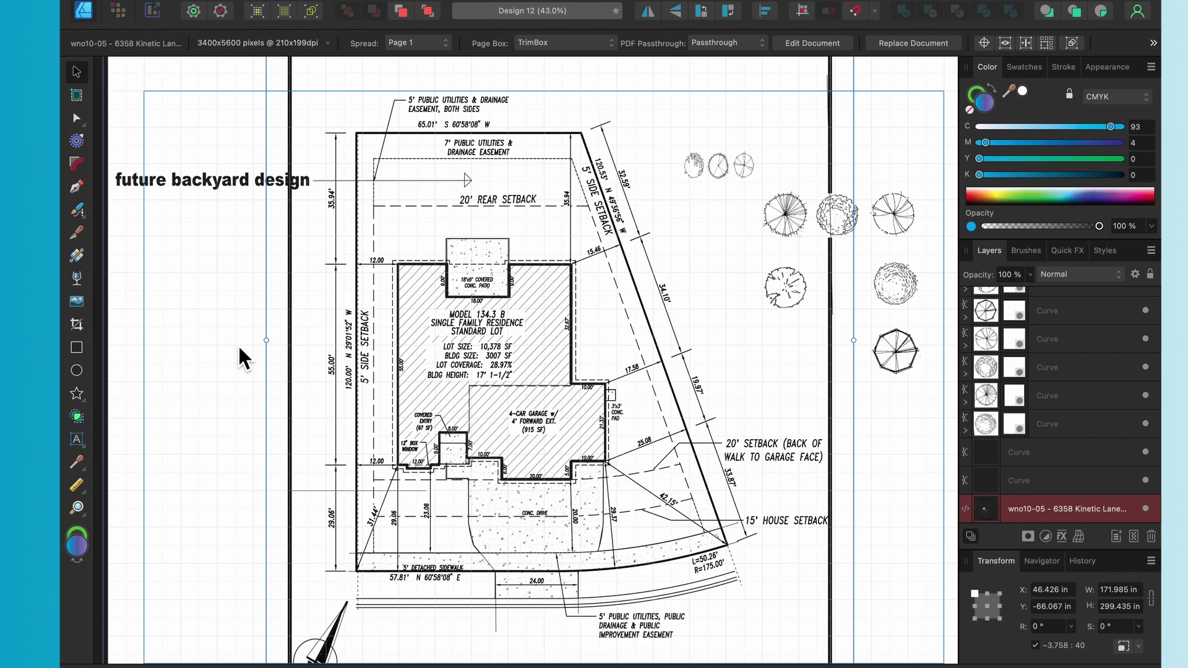
{"action": "key", "text": "p"}
Draw a three-point Pen path in the blank area left of the lot
{"action": "left_click", "coordinate": [163, 242]}
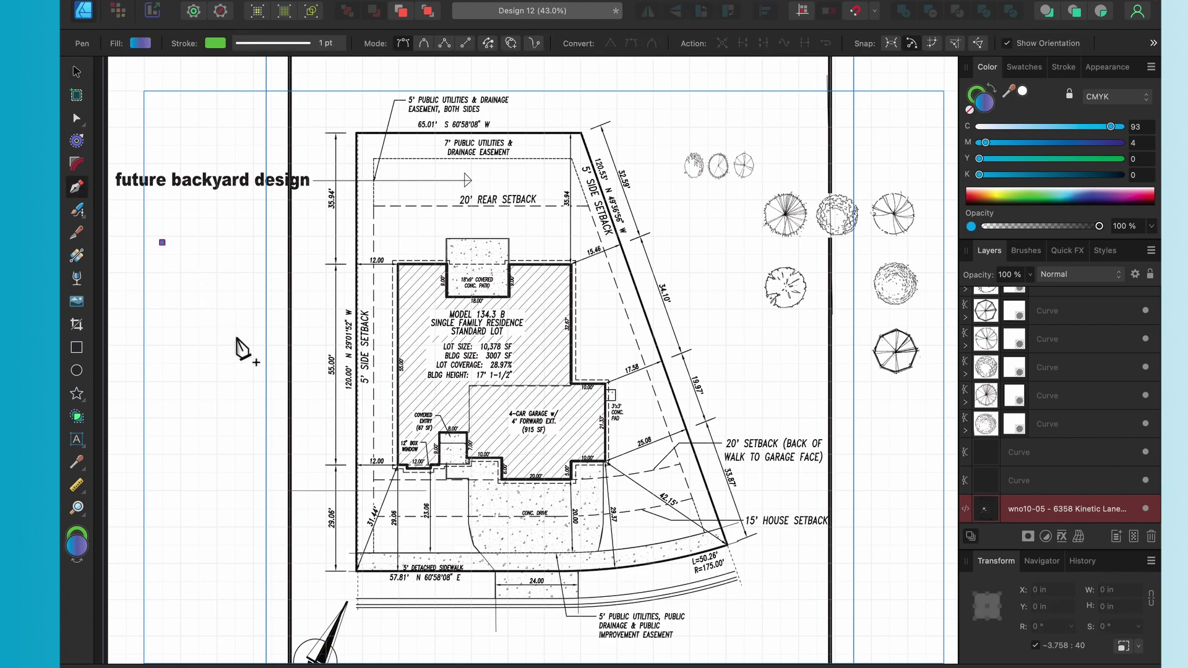
{"action": "left_click", "coordinate": [237, 336]}
{"action": "left_click", "coordinate": [191, 419]}
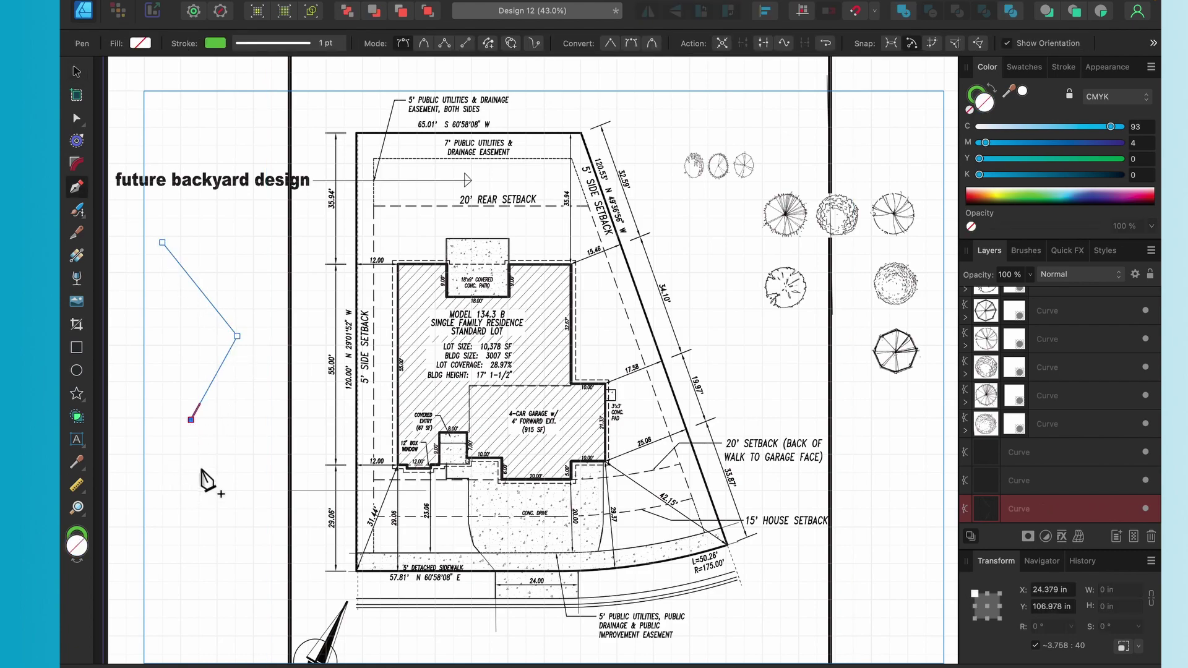
Move and smooth the path's middle node, then delete it to leave a straight line
{"action": "key", "text": "a"}
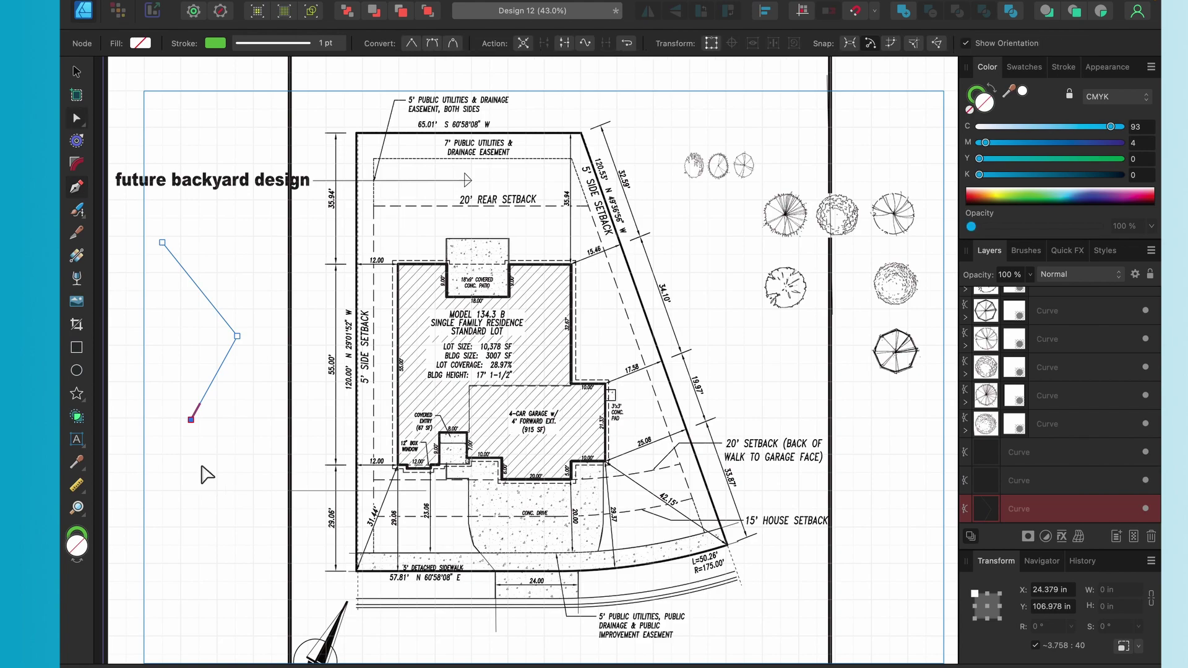
{"action": "left_click_drag", "start_coordinate": [239, 334], "coordinate": [279, 342]}
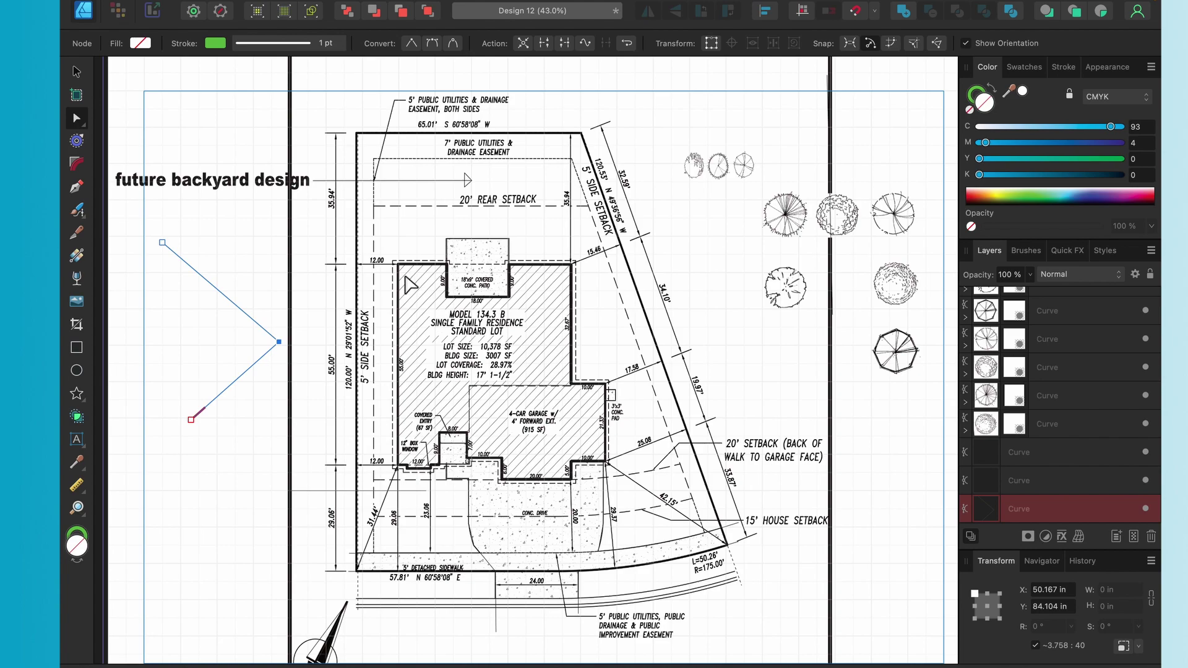
{"action": "left_click_drag", "start_coordinate": [275, 343], "coordinate": [260, 327]}
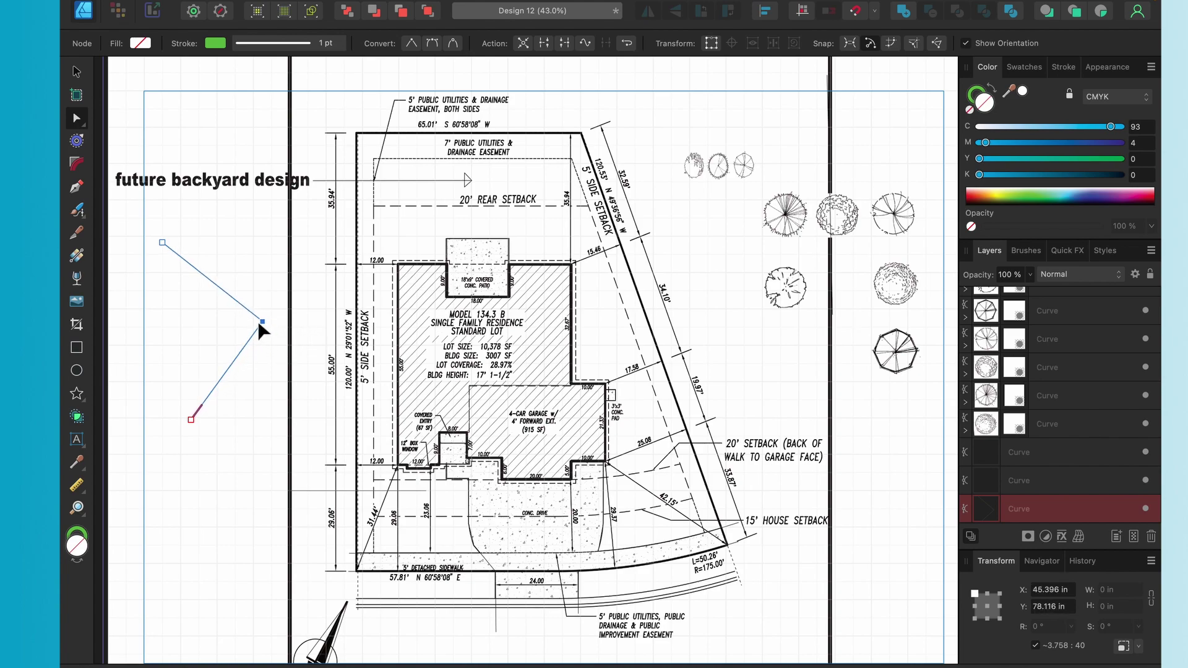
{"action": "left_click", "coordinate": [433, 44]}
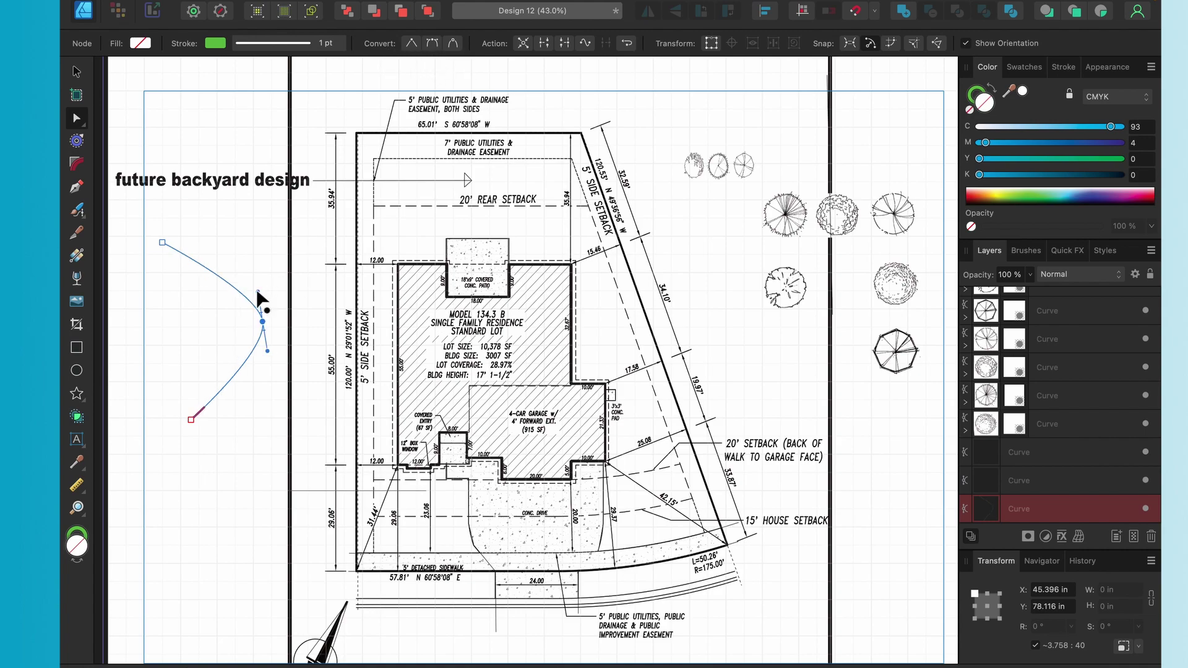
{"action": "left_click_drag", "start_coordinate": [260, 299], "coordinate": [231, 234]}
{"action": "left_click_drag", "start_coordinate": [262, 322], "coordinate": [230, 339]}
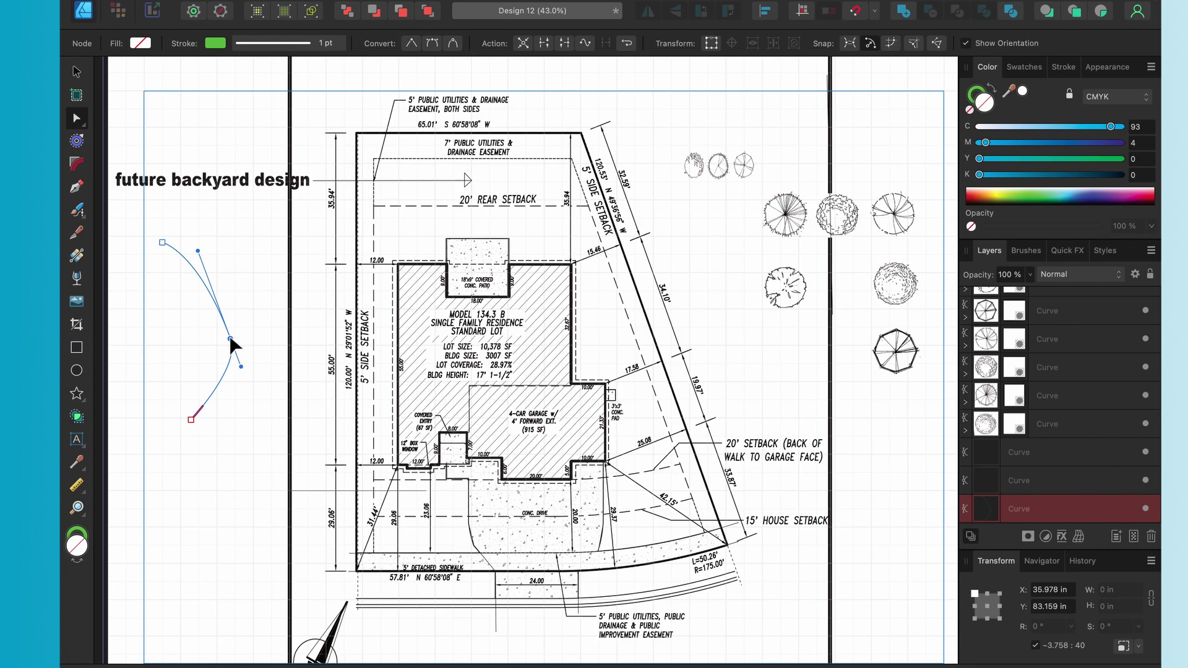
{"action": "key", "text": "Delete"}
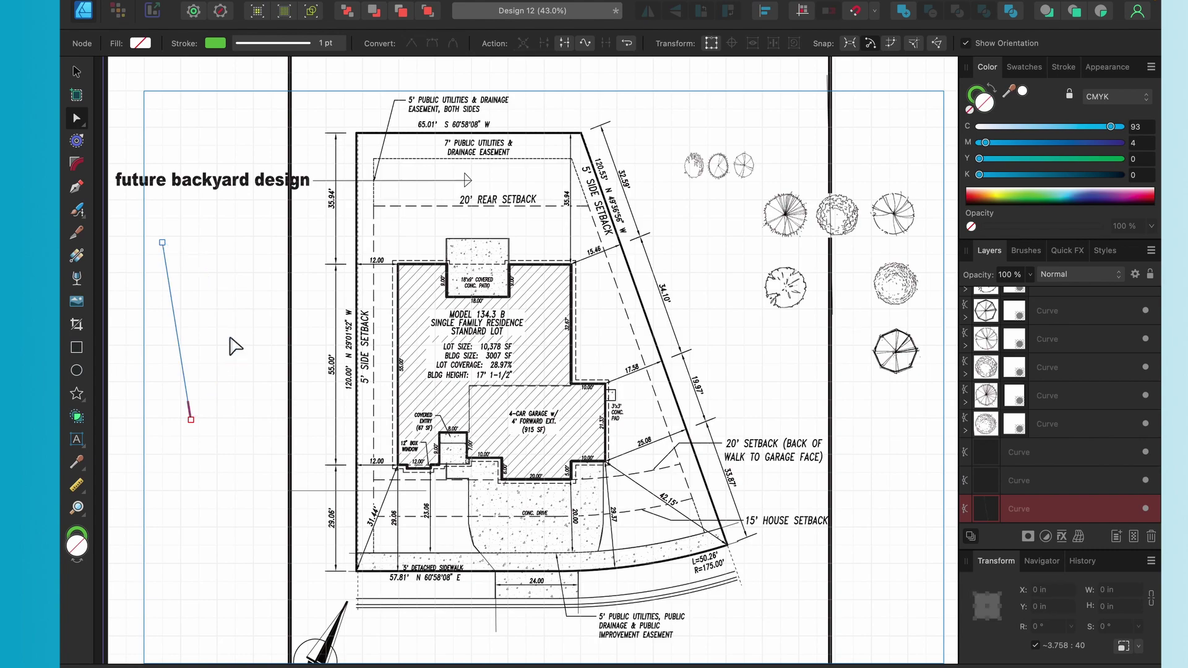
Delete the test line and draw a tall rectangle left of the lot
{"action": "key", "text": "Delete"}
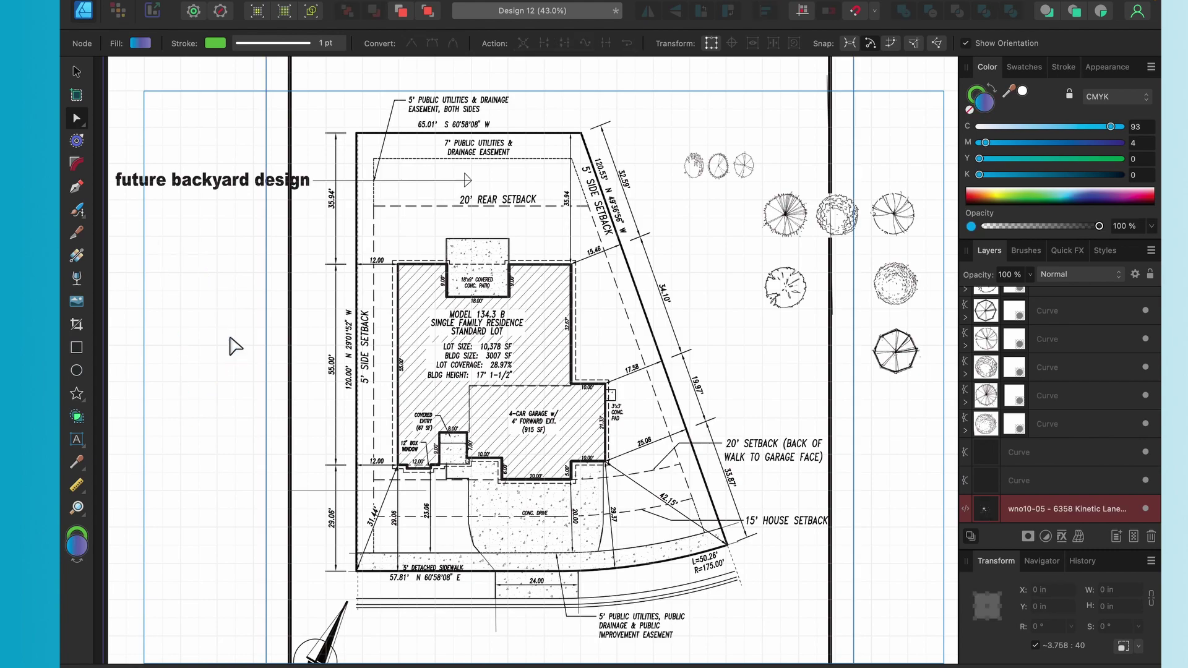
{"action": "left_click", "coordinate": [79, 350]}
{"action": "left_click_drag", "start_coordinate": [173, 259], "coordinate": [265, 418]}
Draw an ellipse below the rectangle, fill it dark navy, and reselect the rectangle
{"action": "left_click", "coordinate": [80, 375]}
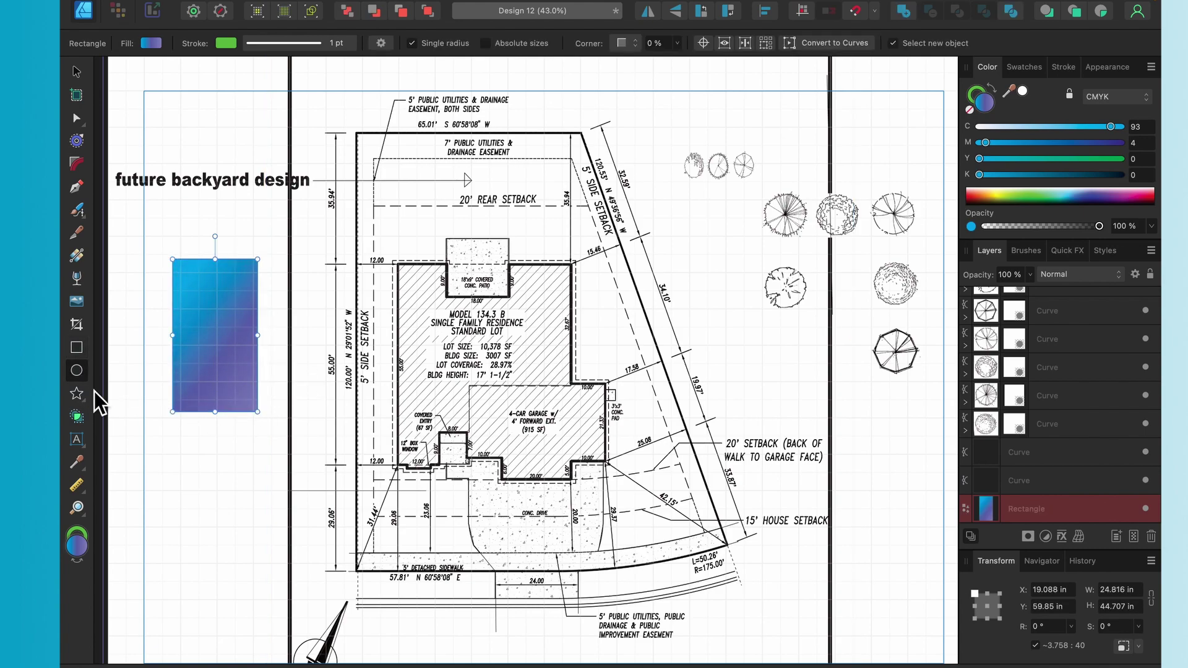
{"action": "left_click_drag", "start_coordinate": [174, 444], "coordinate": [250, 539]}
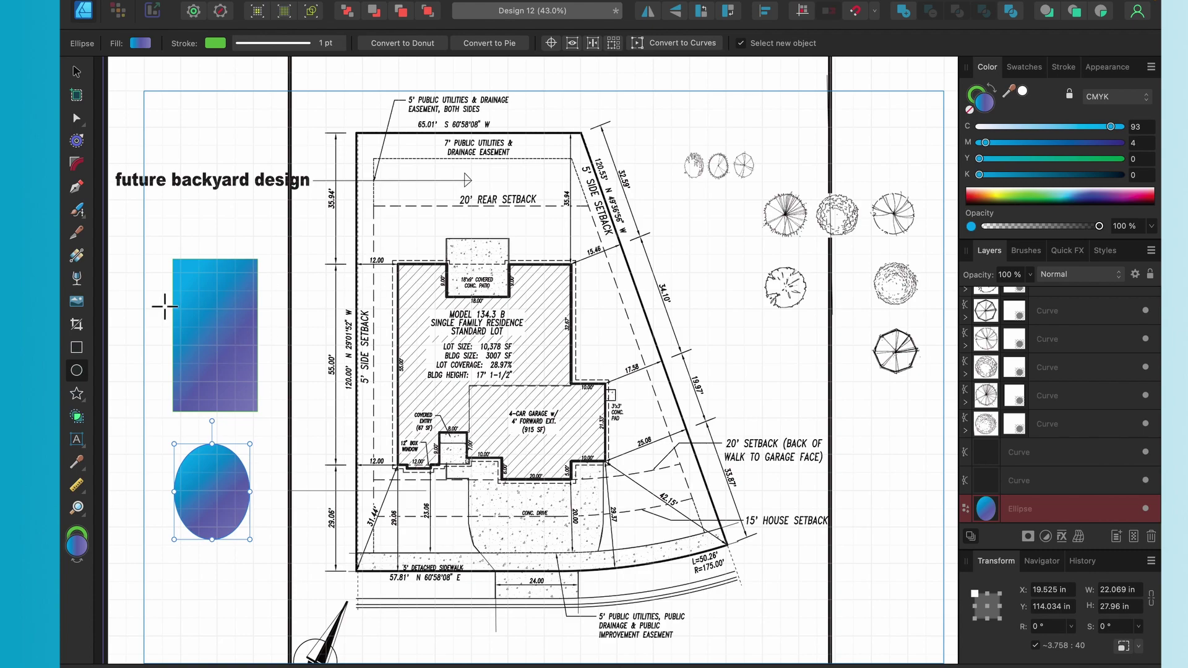
{"action": "left_click", "coordinate": [1120, 177]}
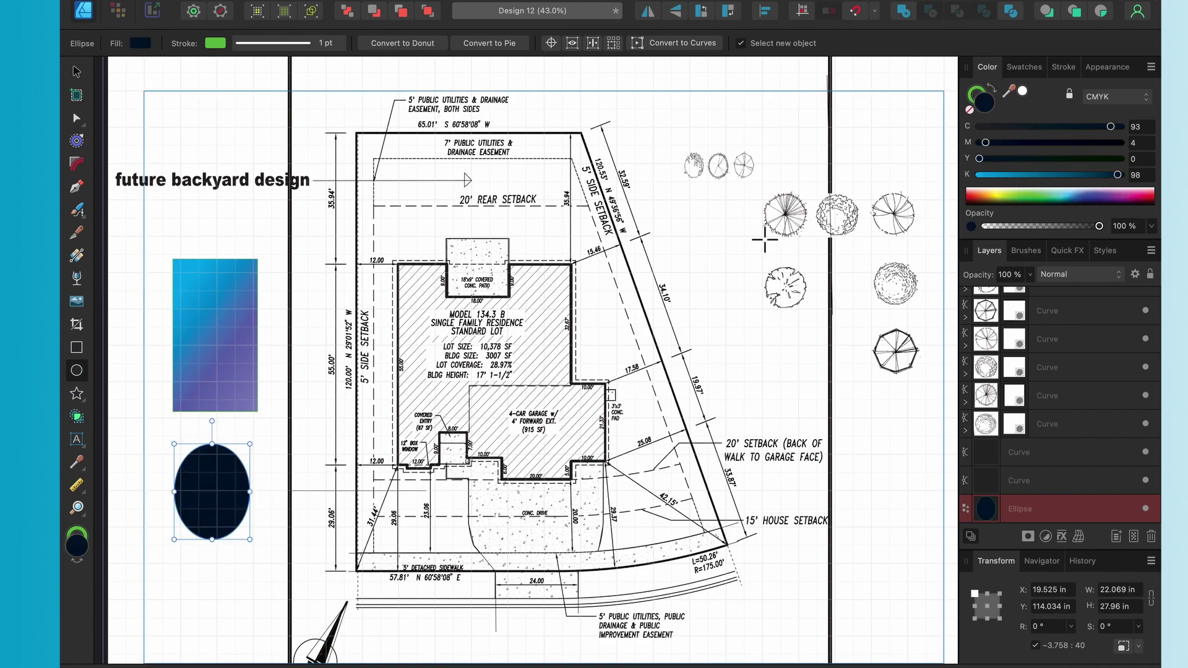
{"action": "key", "text": "v"}
{"action": "left_click", "coordinate": [241, 328]}
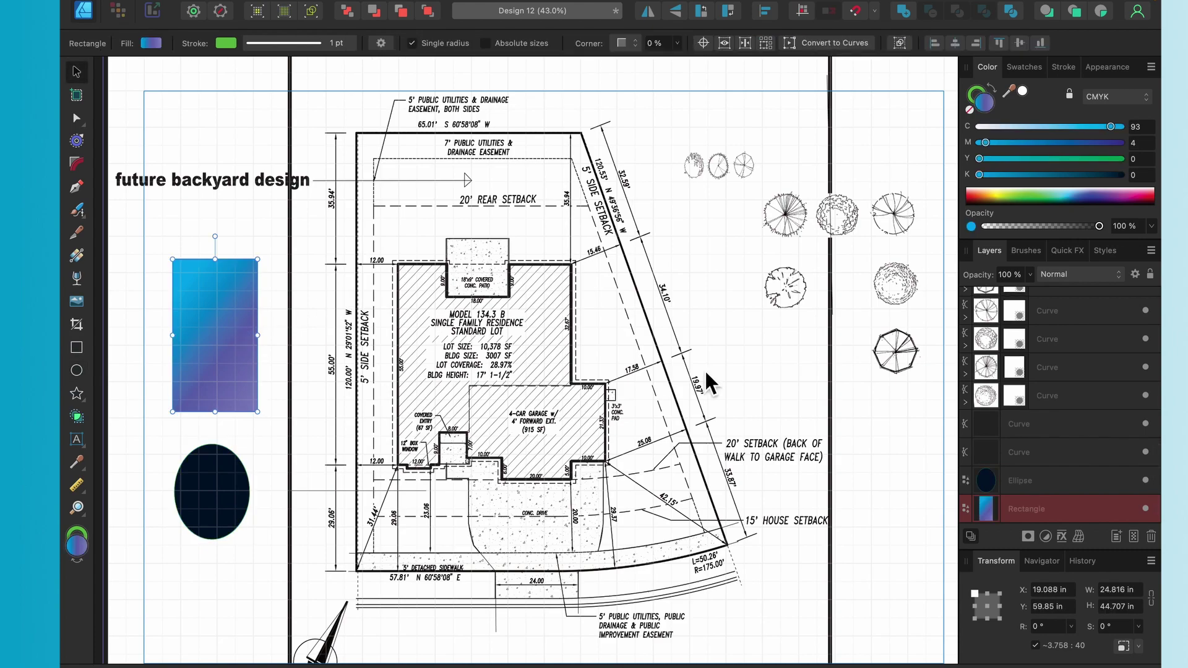
Replace the rectangle's gradient with a solid light blue fill (C 53, M 17)
{"action": "left_click_drag", "start_coordinate": [1113, 132], "coordinate": [1010, 147]}
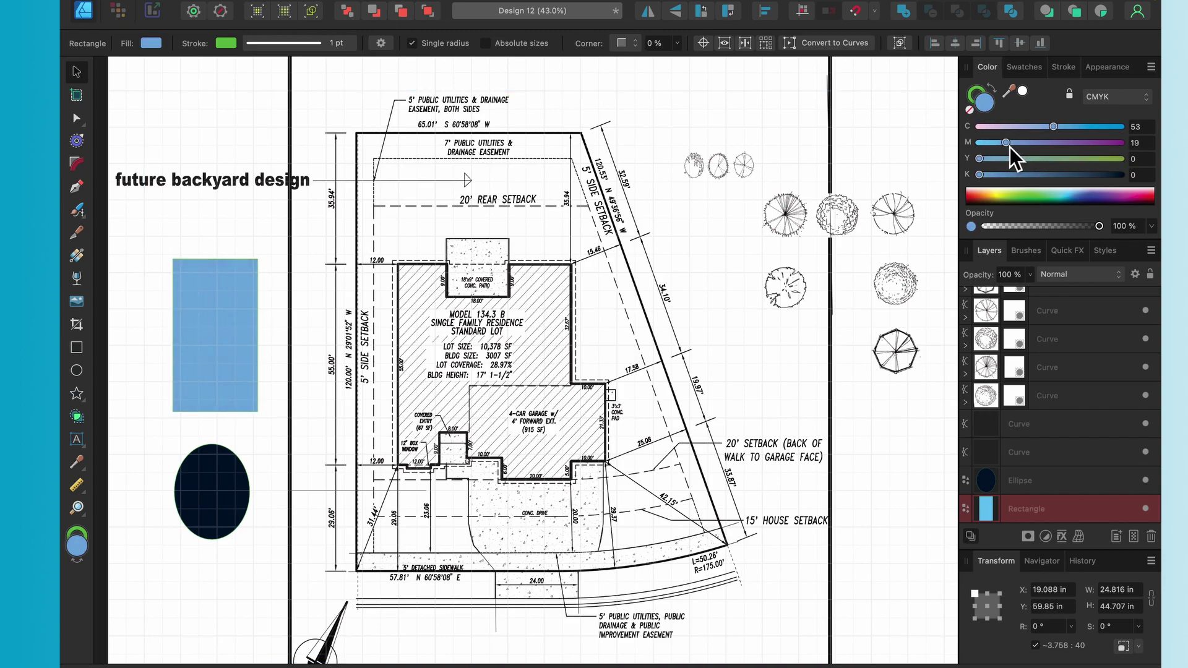
{"action": "scroll", "coordinate": [186, 339], "scroll_direction": "up", "scroll_amount": 5}
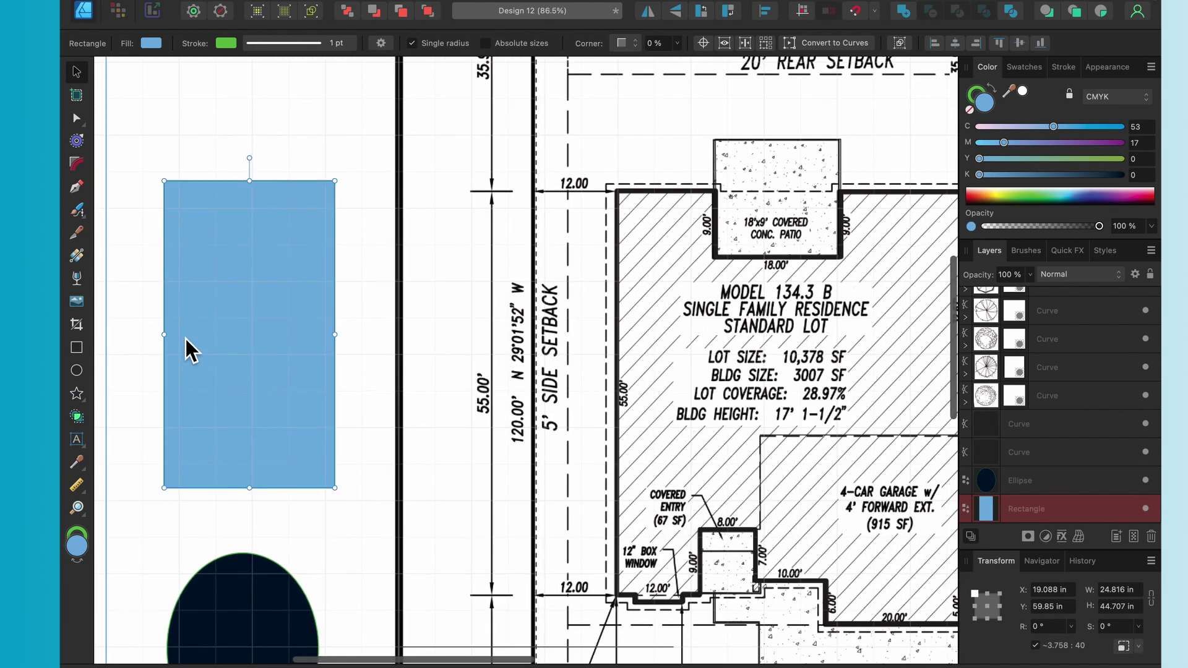
{"action": "scroll", "coordinate": [186, 339], "scroll_direction": "up", "scroll_amount": 2}
{"action": "scroll", "coordinate": [186, 339], "scroll_direction": "up", "scroll_amount": 1}
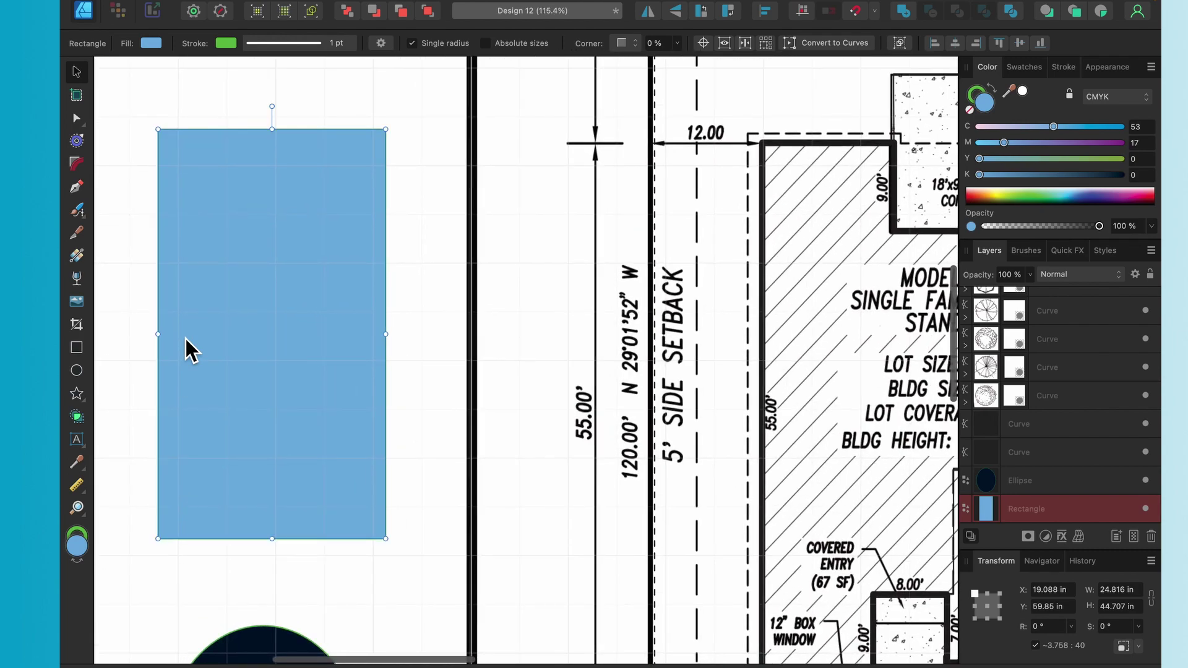
{"action": "left_click", "coordinate": [976, 95]}
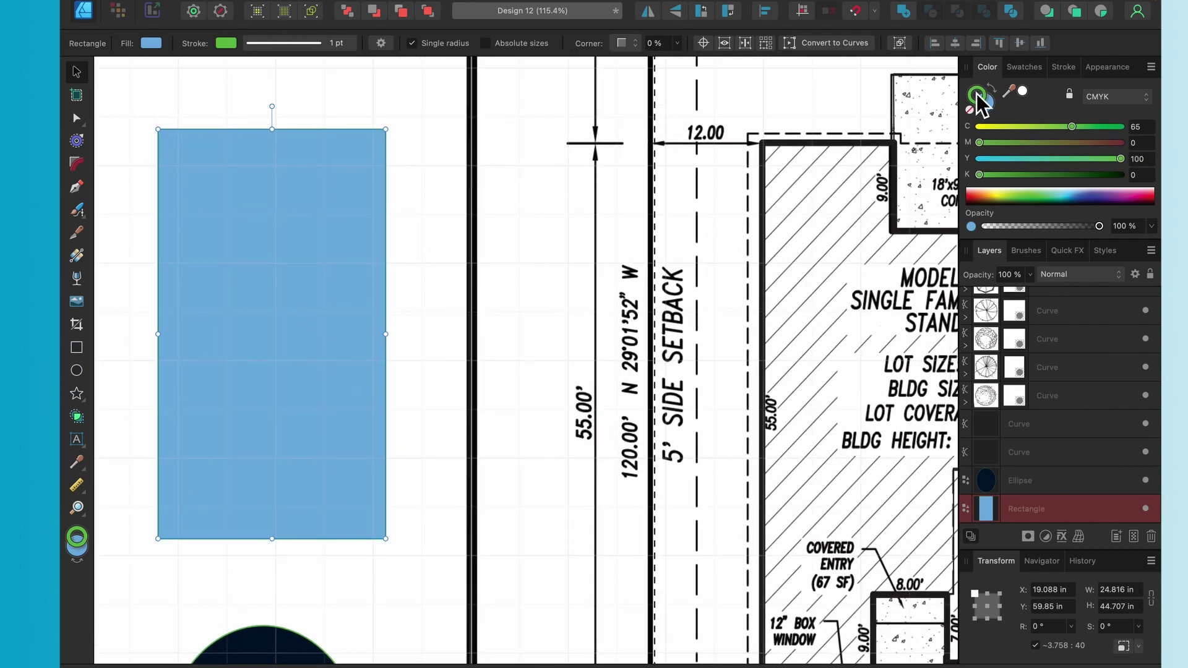
Give the rectangle a 4 pt near-black outline (C 18, M 87, Y 0, K 100)
{"action": "left_click", "coordinate": [1123, 175]}
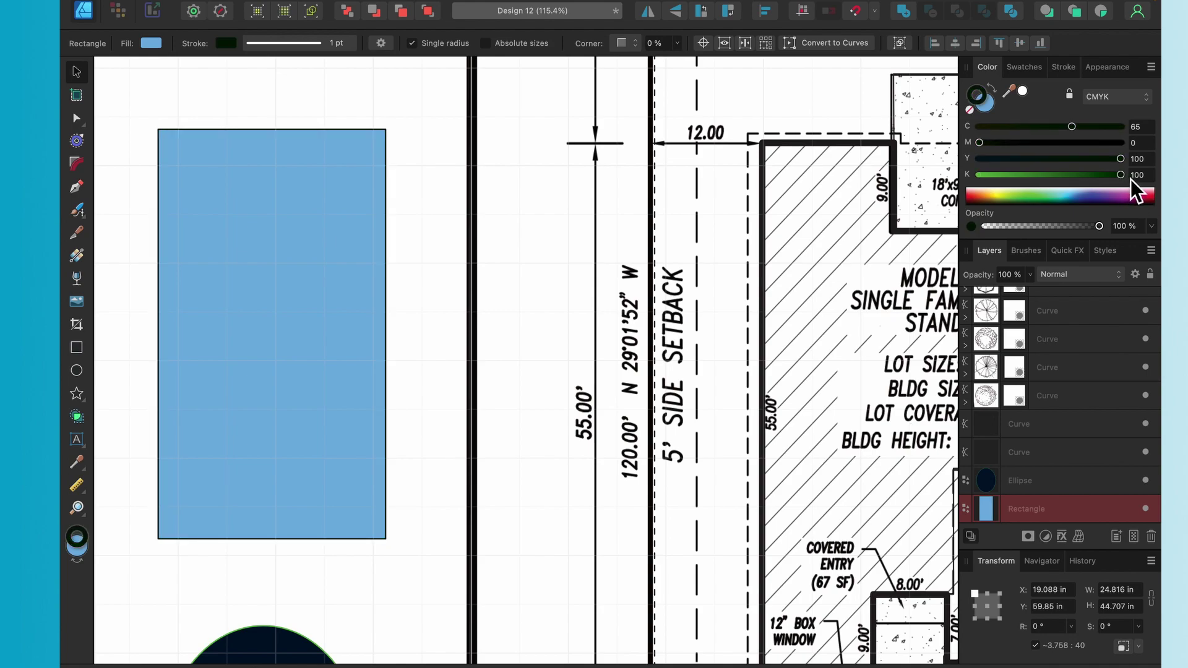
{"action": "left_click", "coordinate": [1065, 68]}
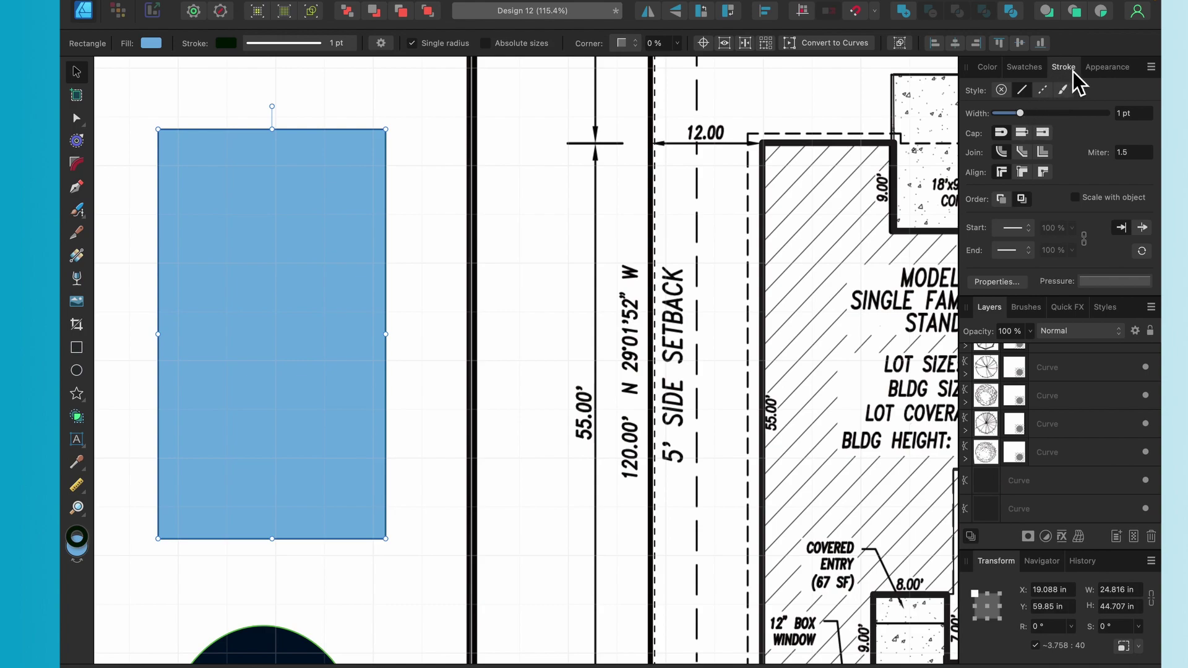
{"action": "mouse_move", "coordinate": [1023, 116]}
{"action": "left_mouse_down"}
{"action": "mouse_move", "coordinate": [1087, 117]}
{"action": "mouse_move", "coordinate": [1032, 117]}
{"action": "left_mouse_up"}
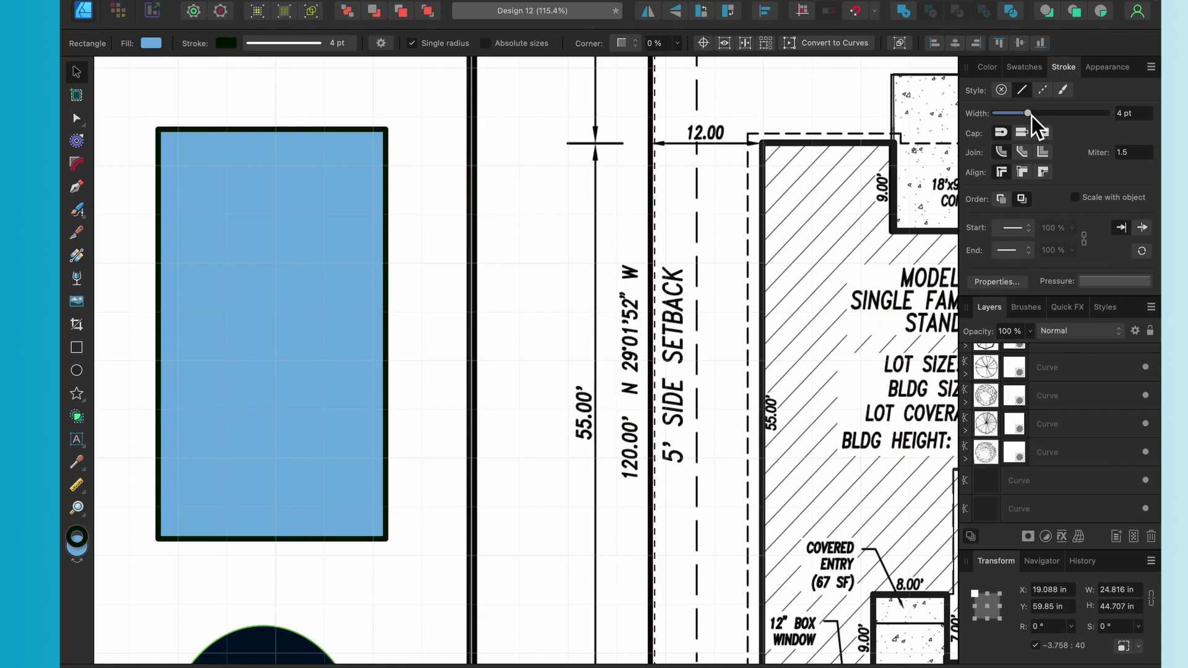
{"action": "left_click_drag", "start_coordinate": [1032, 117], "coordinate": [1031, 117]}
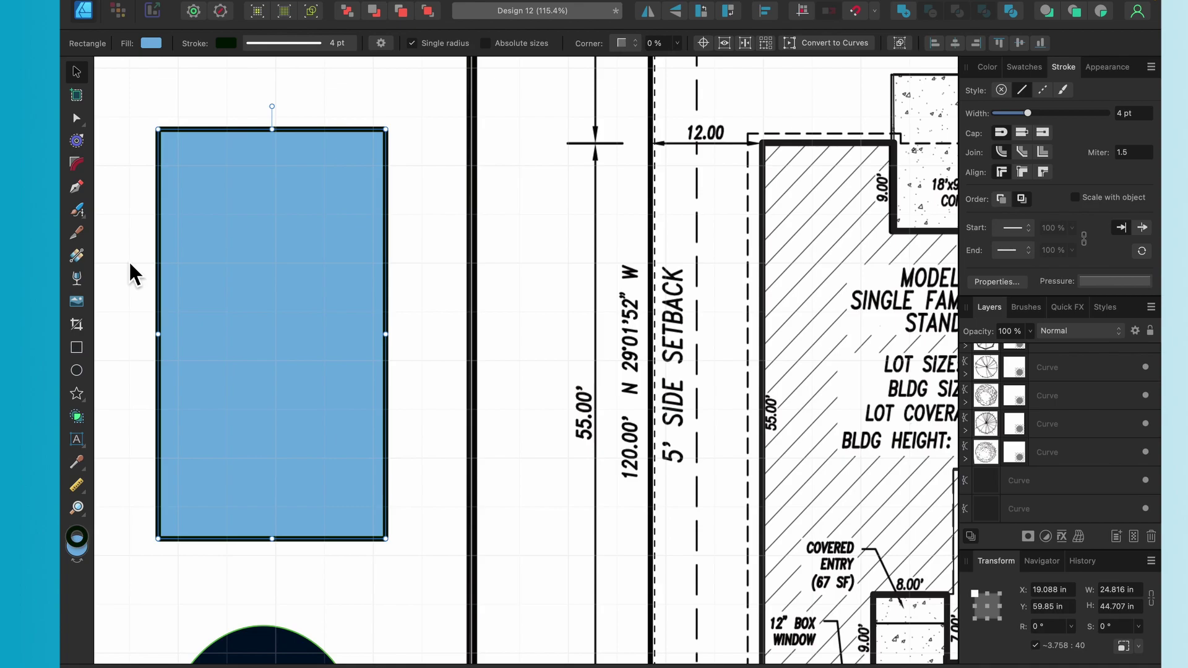
{"action": "scroll", "coordinate": [263, 258], "scroll_direction": "down", "scroll_amount": 5}
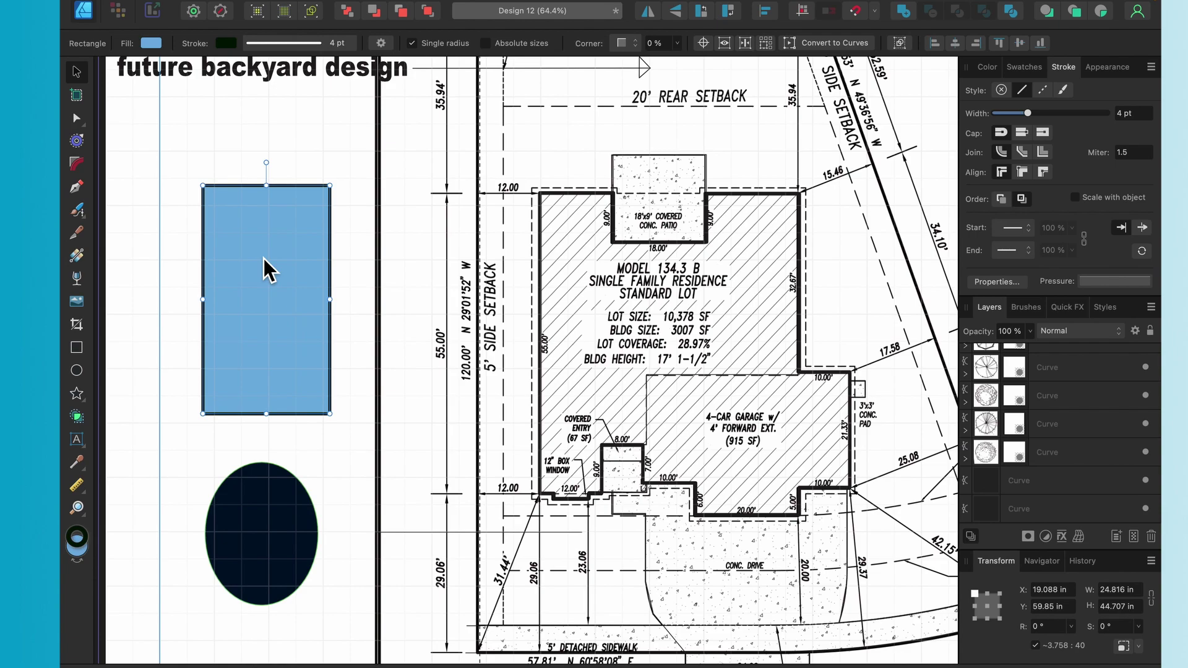
{"action": "left_click", "coordinate": [990, 70]}
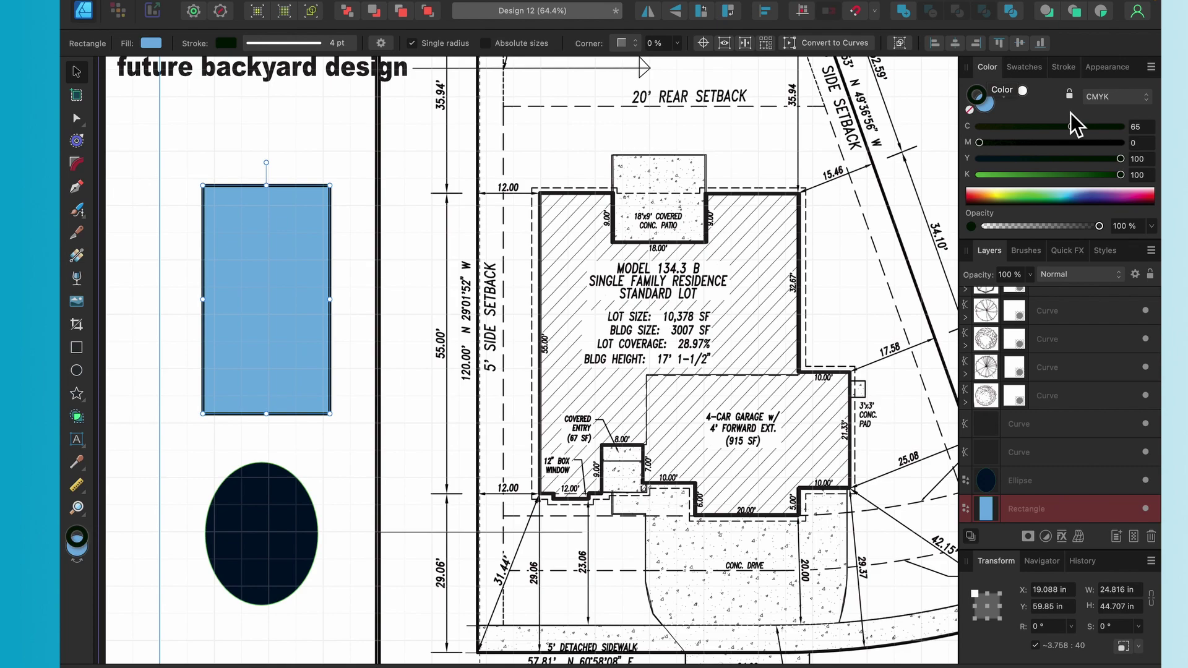
{"action": "left_click", "coordinate": [1132, 199]}
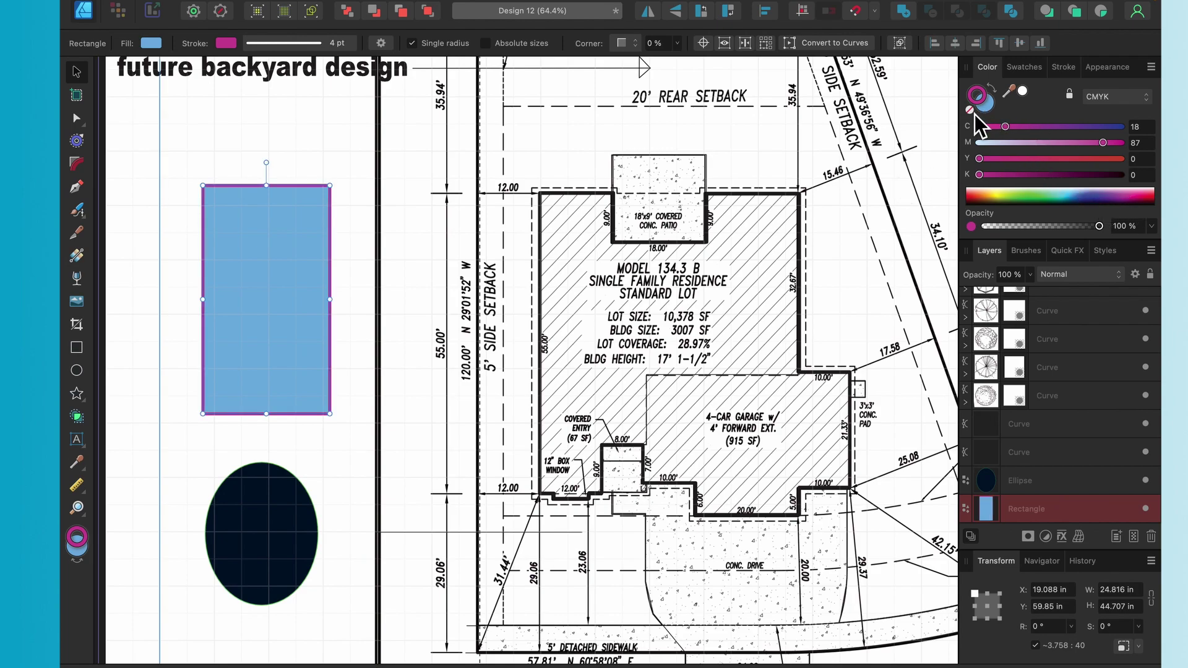
{"action": "left_click", "coordinate": [1127, 201]}
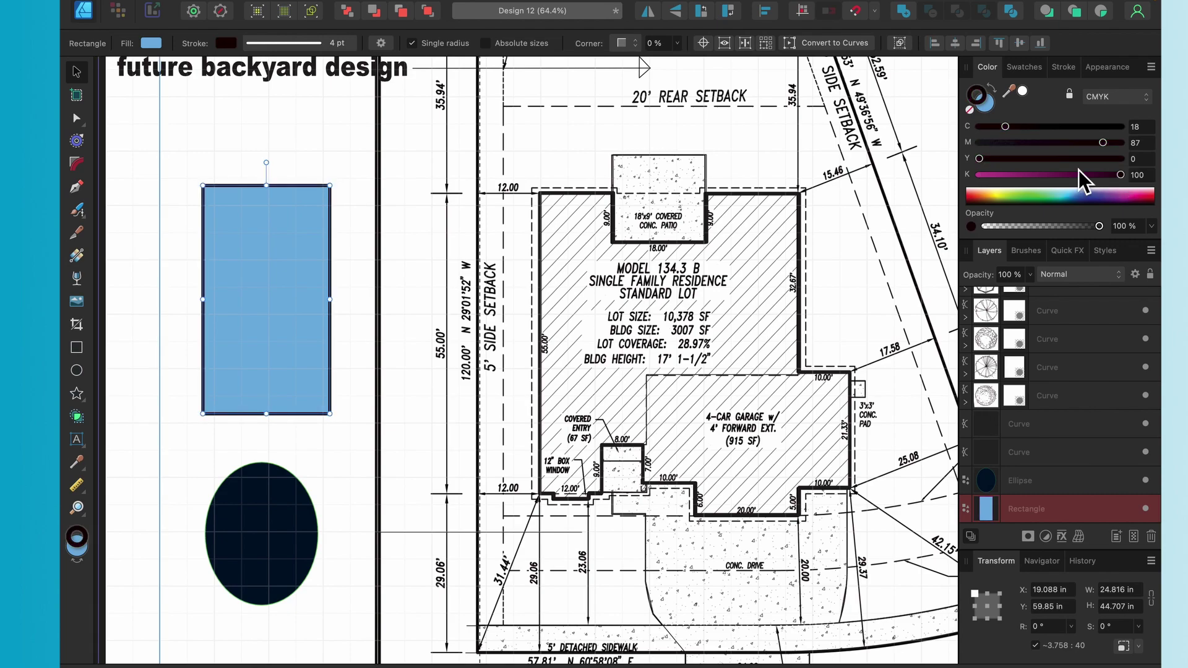
Fill the rectangle with solid green (C 73, M 25, Y 100)
{"action": "left_click", "coordinate": [984, 102]}
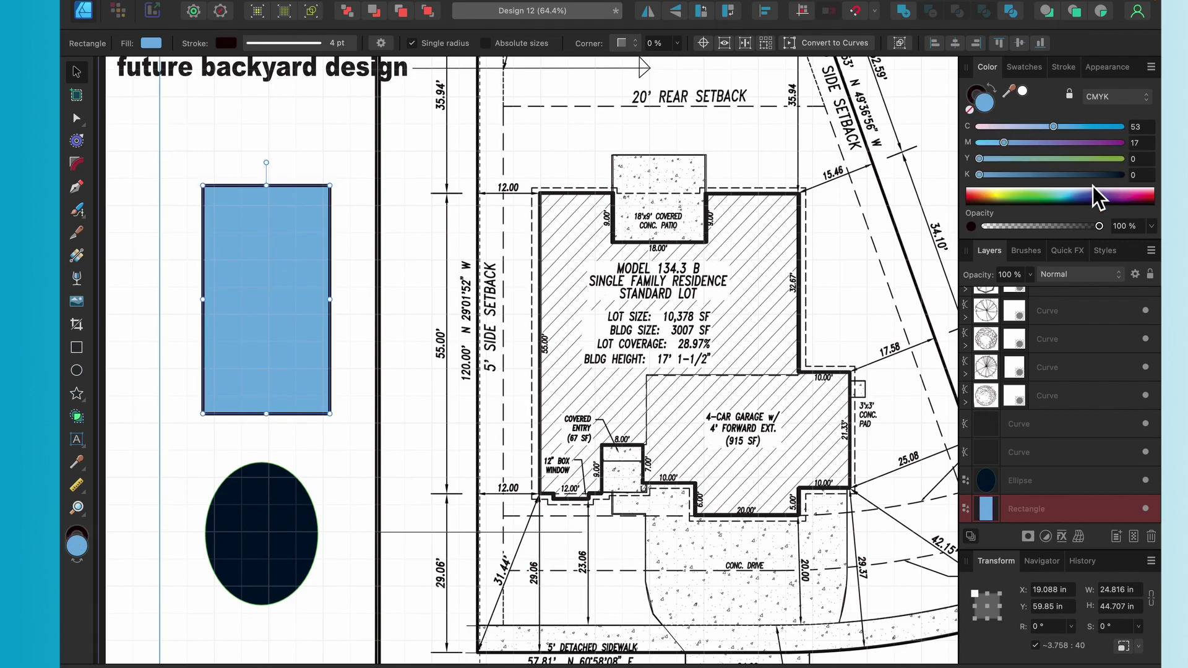
{"action": "left_click", "coordinate": [1034, 203]}
{"action": "left_click", "coordinate": [1035, 205]}
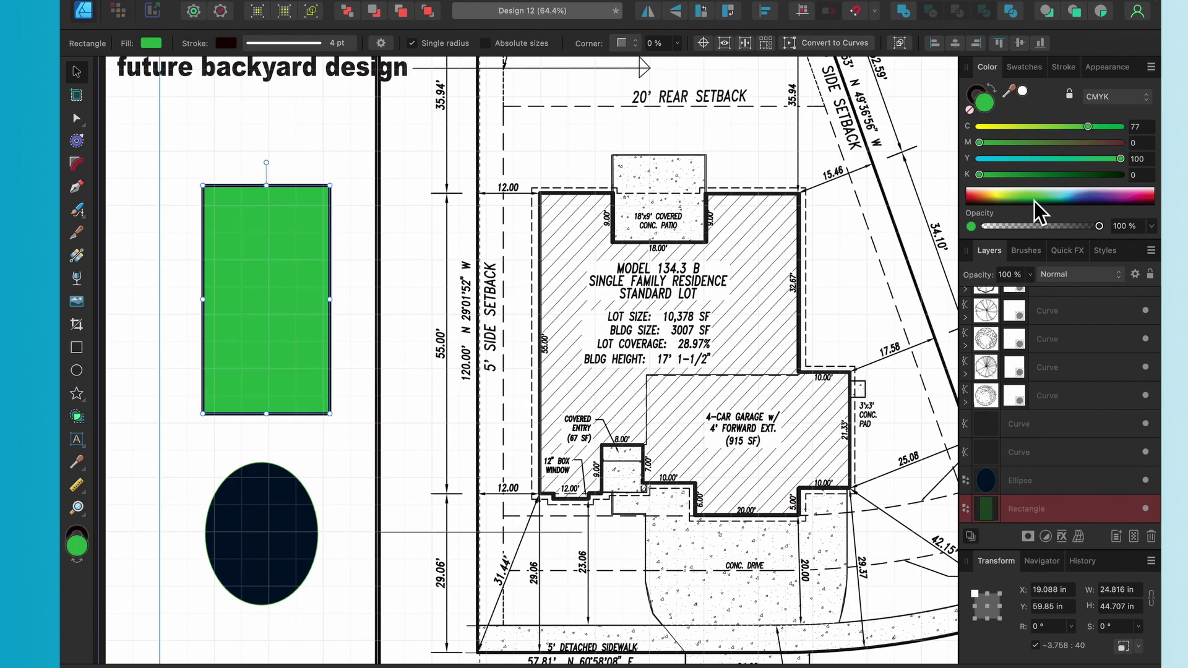
{"action": "mouse_move", "coordinate": [1089, 129]}
{"action": "left_mouse_down"}
{"action": "mouse_move", "coordinate": [1058, 131]}
{"action": "mouse_move", "coordinate": [1086, 132]}
{"action": "left_mouse_up"}
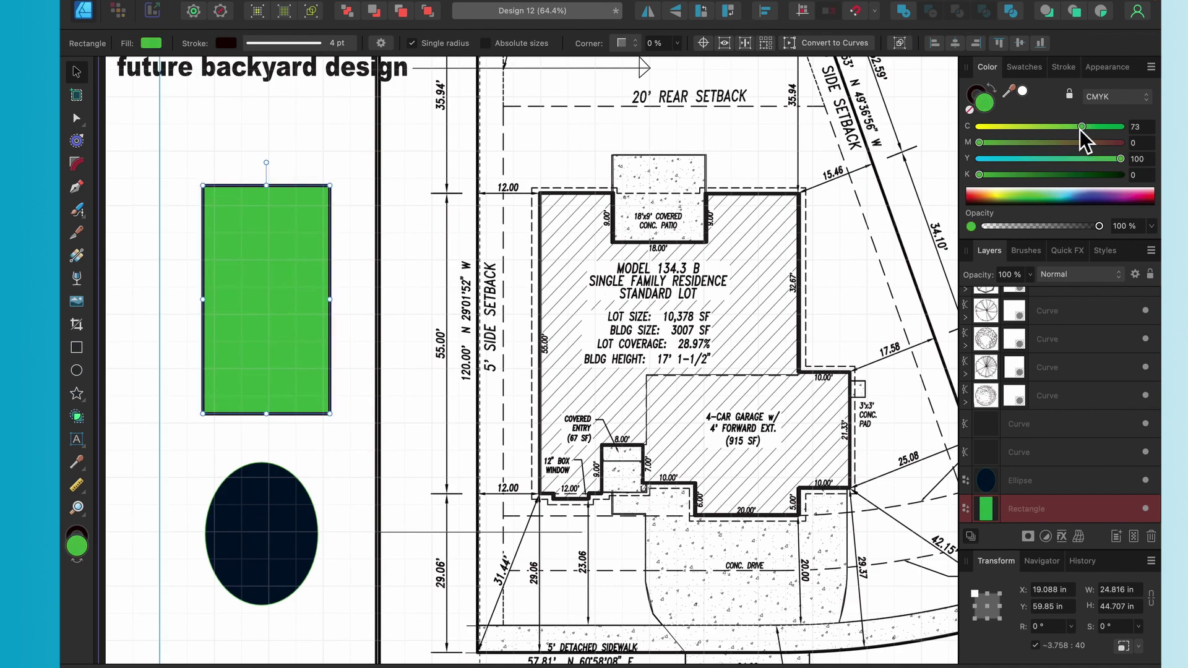
{"action": "left_click", "coordinate": [1023, 142]}
{"action": "left_click", "coordinate": [1026, 150]}
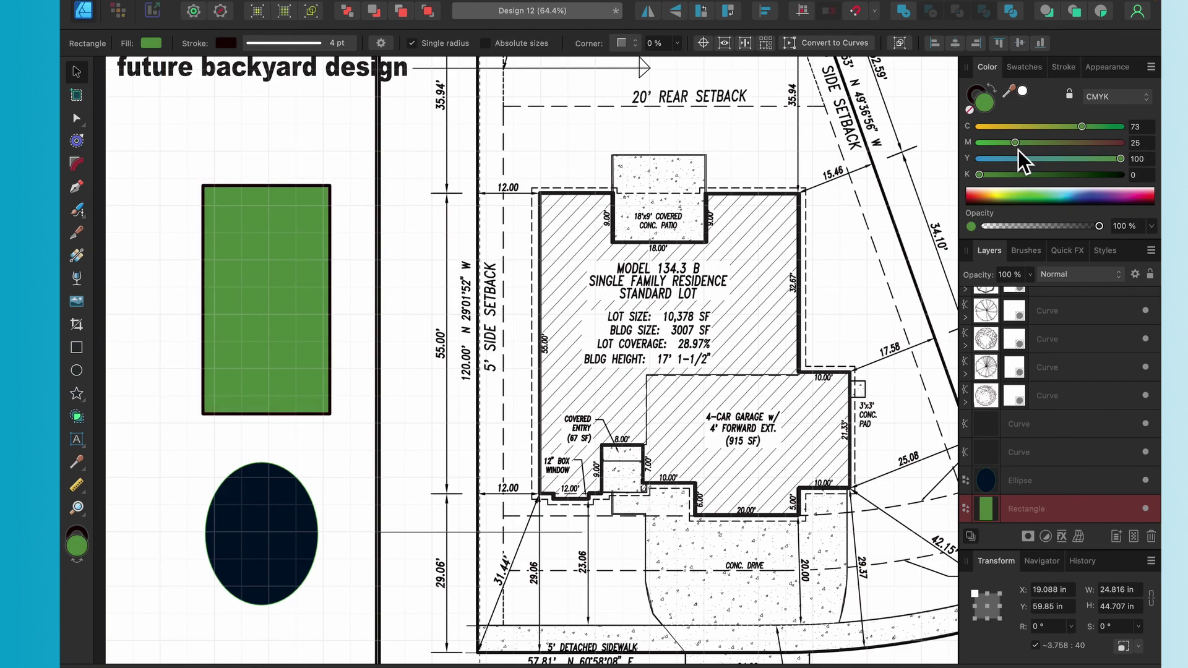
{"action": "left_click_drag", "start_coordinate": [1019, 150], "coordinate": [1019, 150]}
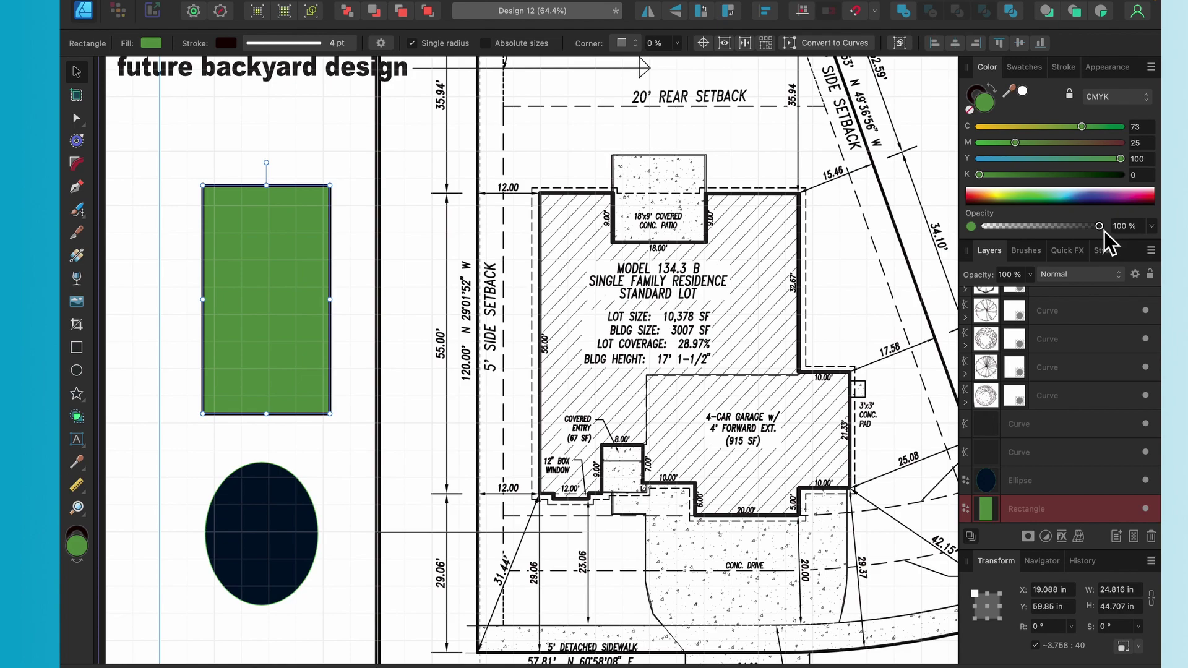
Move the green rectangle down onto the dark ellipse, keeping it at full opacity
{"action": "left_click_drag", "start_coordinate": [1104, 232], "coordinate": [1069, 235]}
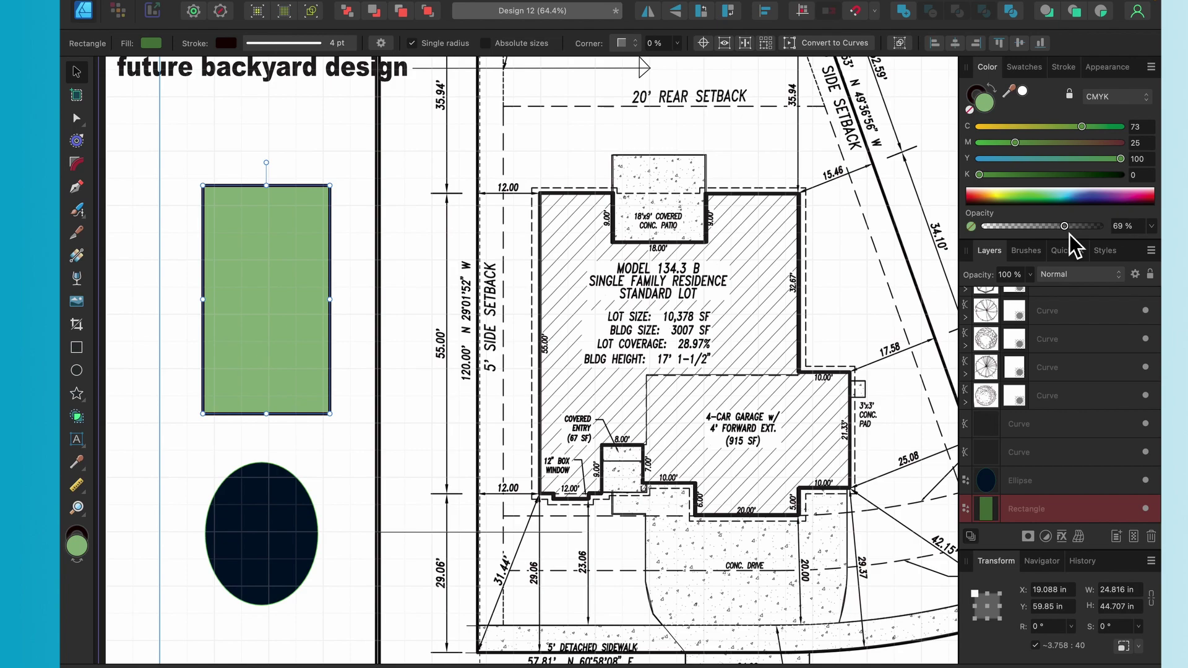
{"action": "left_click_drag", "start_coordinate": [286, 335], "coordinate": [284, 435]}
{"action": "left_click_drag", "start_coordinate": [1068, 229], "coordinate": [1097, 239]}
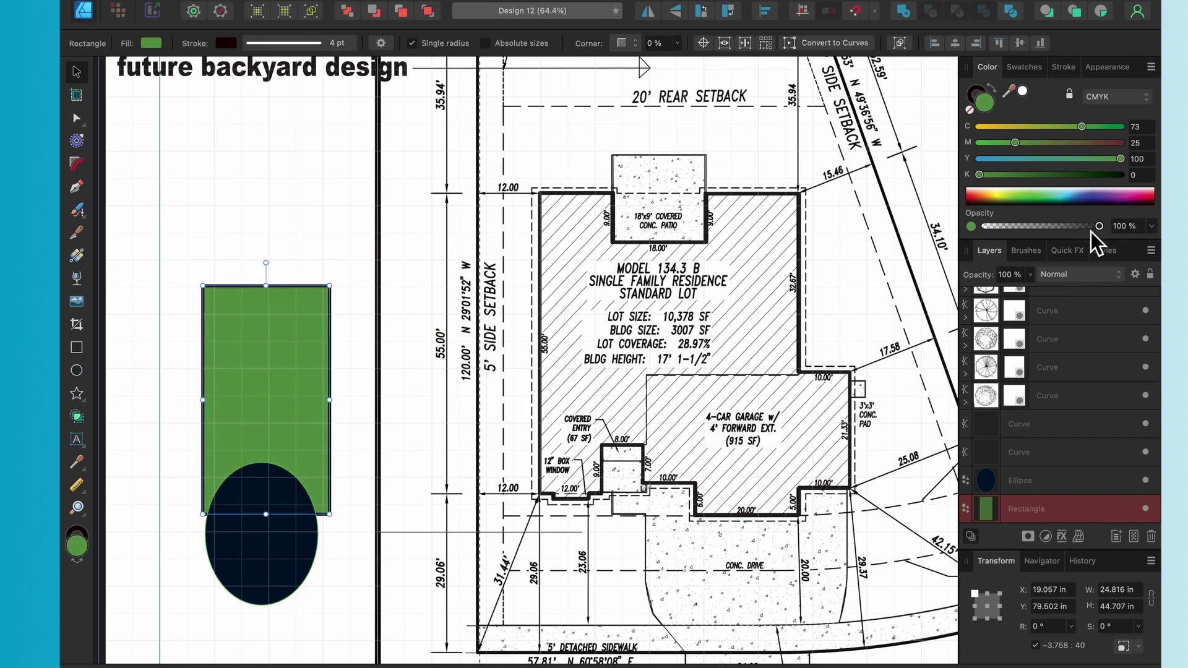
Bring the green rectangle in front of the ellipse and set its opacity to 85%
{"action": "left_click", "coordinate": [428, 10]}
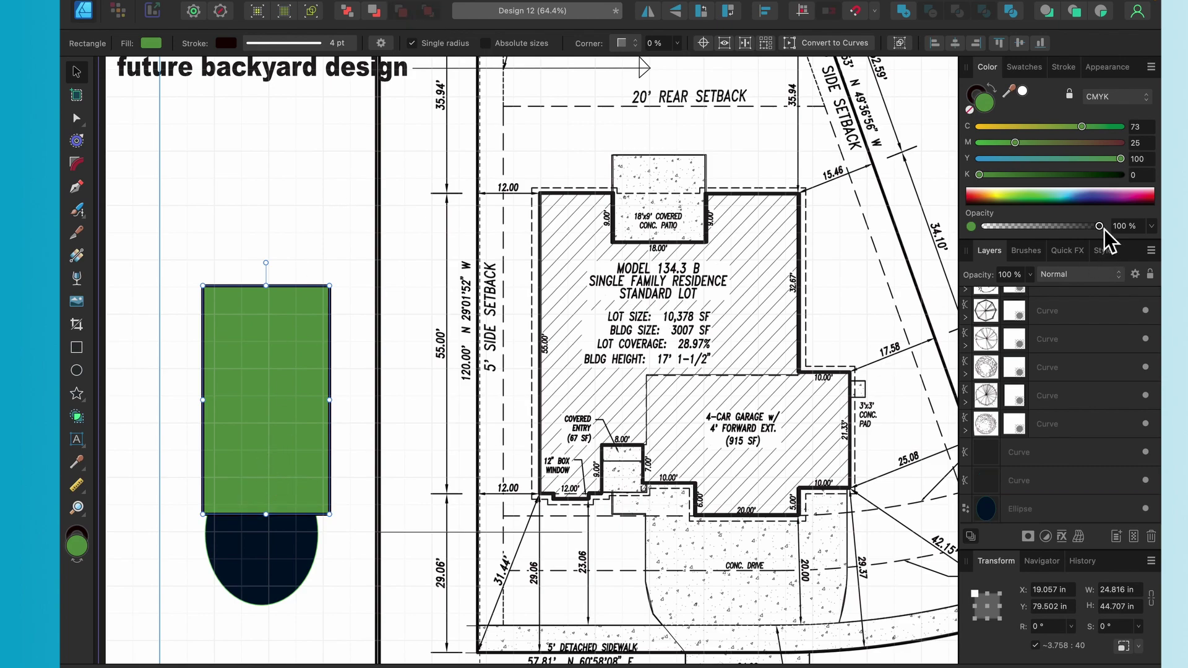
{"action": "left_click_drag", "start_coordinate": [1100, 226], "coordinate": [1092, 227]}
{"action": "left_click_drag", "start_coordinate": [1089, 241], "coordinate": [1088, 240]}
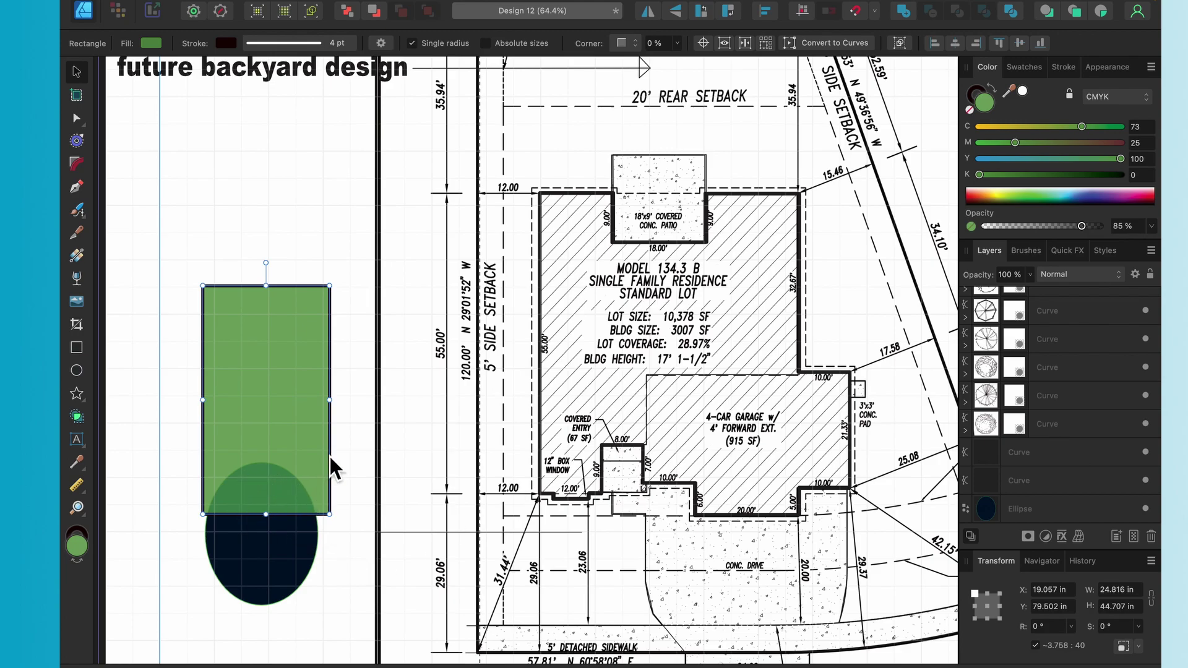
Scroll right until the tree symbols beside the plot plan are visible
{"action": "scroll", "coordinate": [331, 473], "scroll_direction": "down", "scroll_amount": 3}
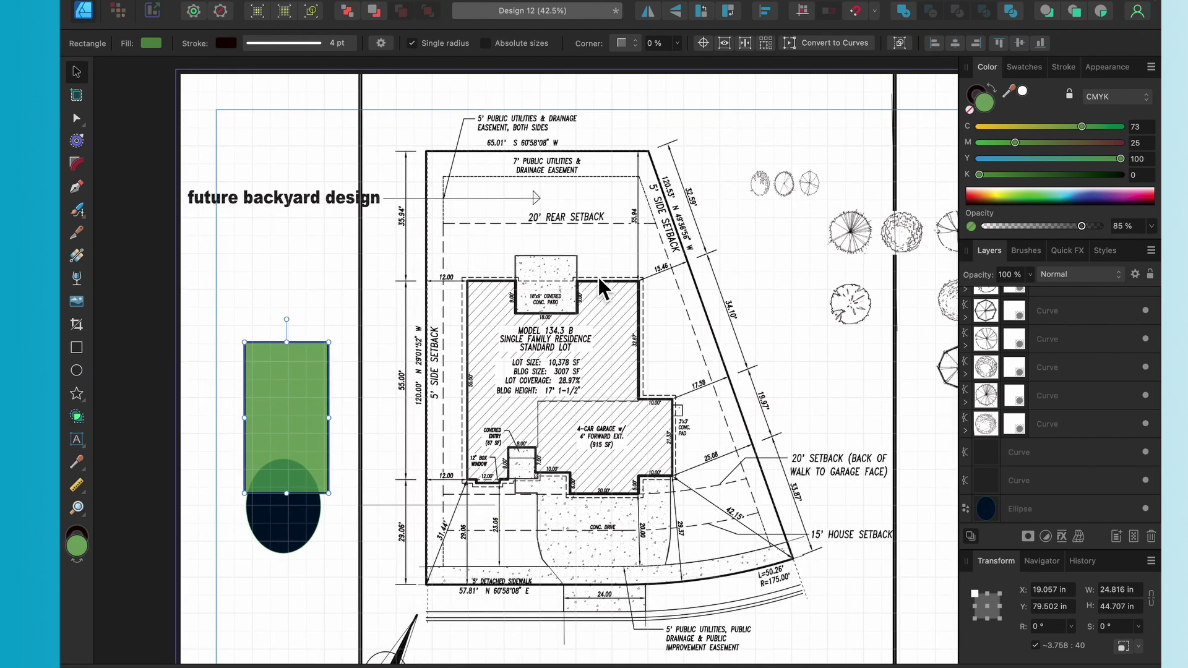
{"action": "scroll", "coordinate": [603, 287], "scroll_direction": "up", "scroll_amount": 2}
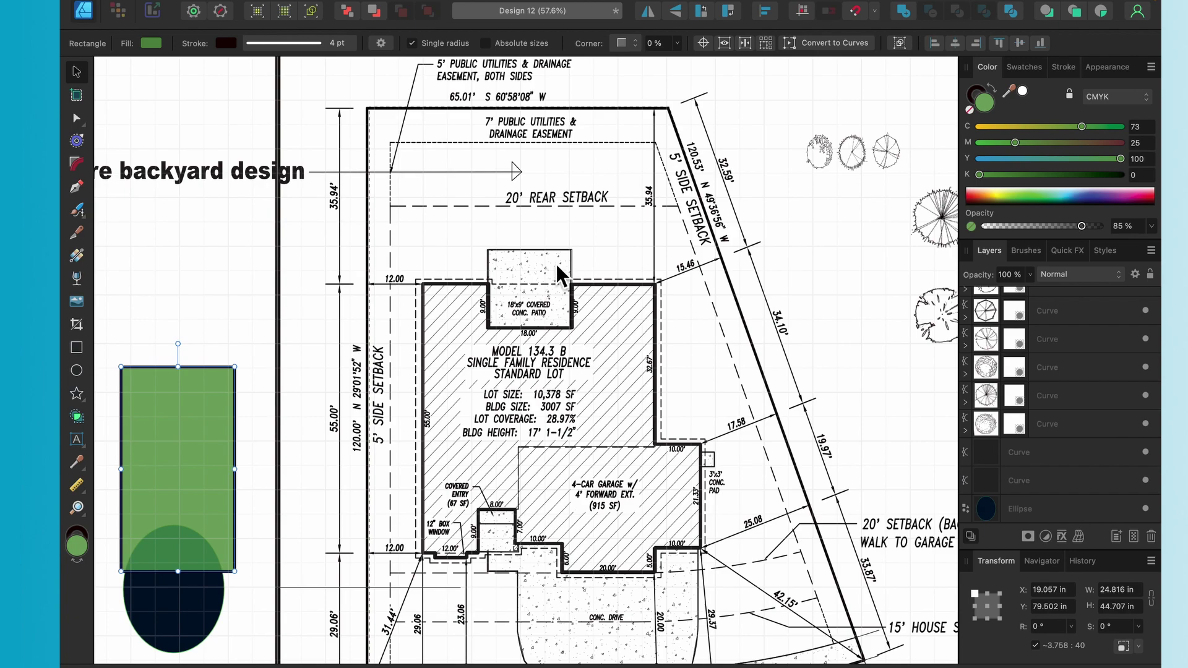
{"action": "scroll", "coordinate": [560, 274], "scroll_direction": "right", "scroll_amount": 2}
{"action": "scroll", "coordinate": [560, 274], "scroll_direction": "up", "scroll_amount": 1}
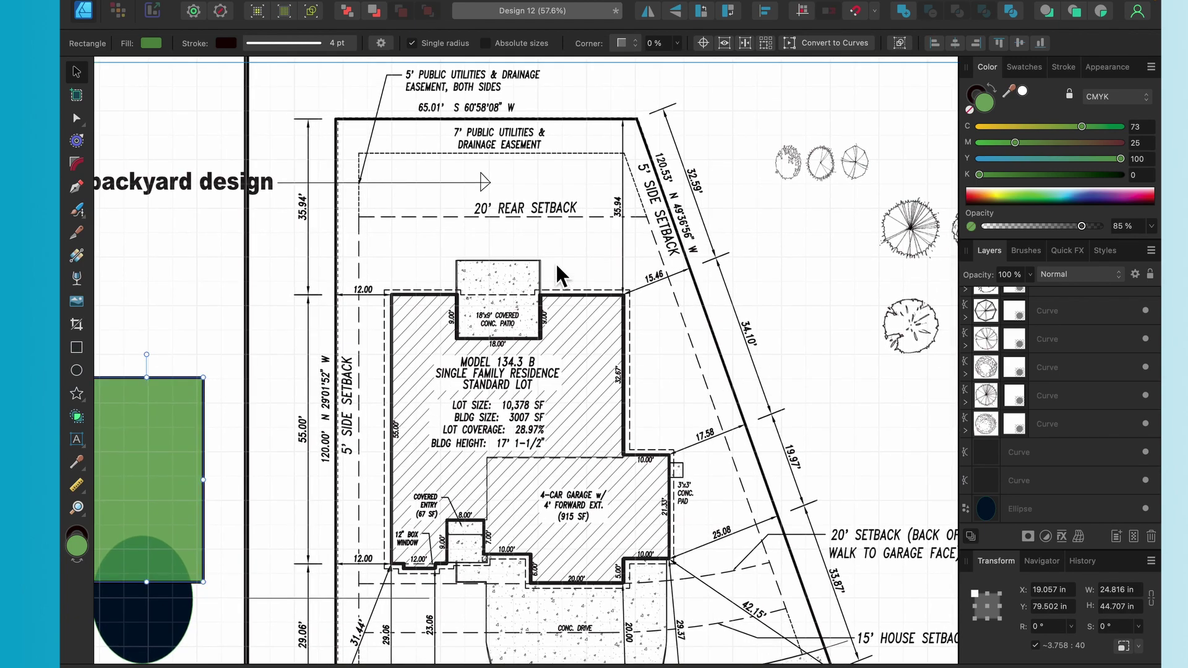
{"action": "scroll", "coordinate": [560, 275], "scroll_direction": "left", "scroll_amount": 1}
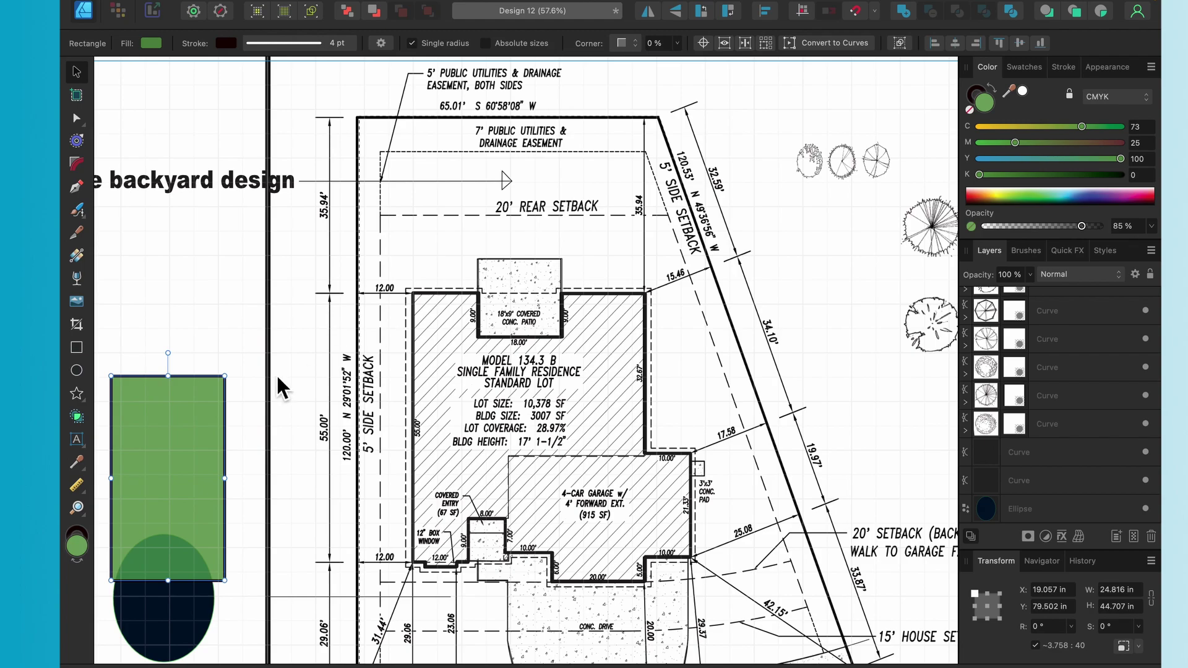
{"action": "scroll", "coordinate": [269, 381], "scroll_direction": "right", "scroll_amount": 2}
{"action": "scroll", "coordinate": [566, 326], "scroll_direction": "right", "scroll_amount": 10}
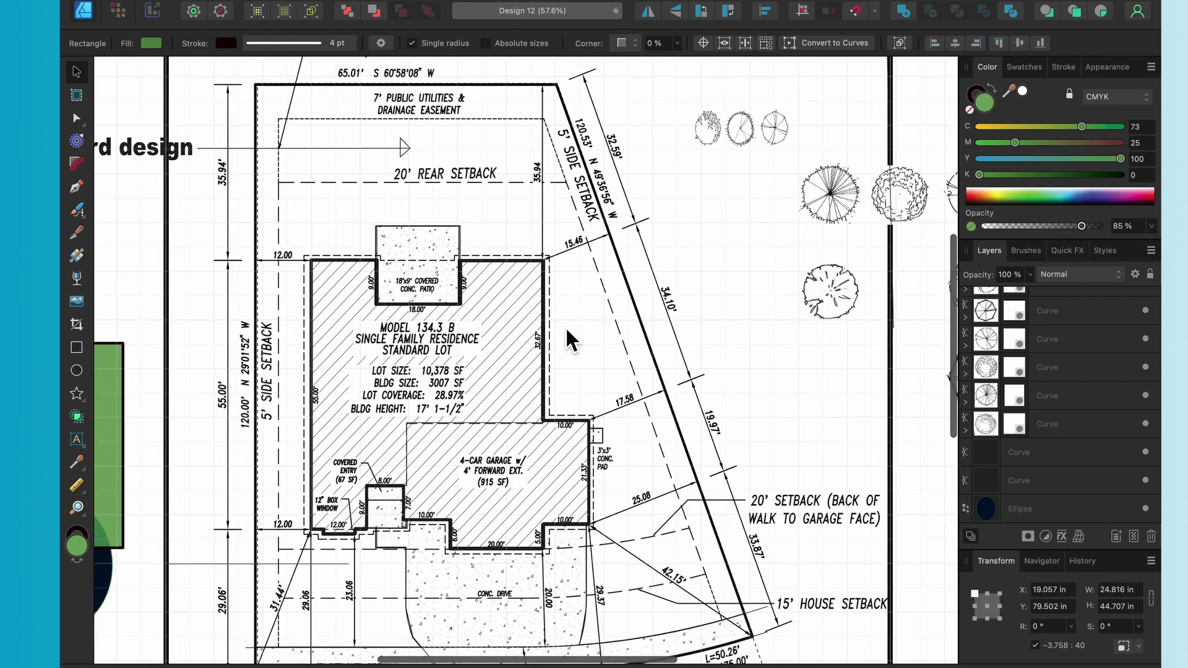
Move the round scribbled tree symbol onto the lot beside the rear easement
{"action": "left_click", "coordinate": [695, 319]}
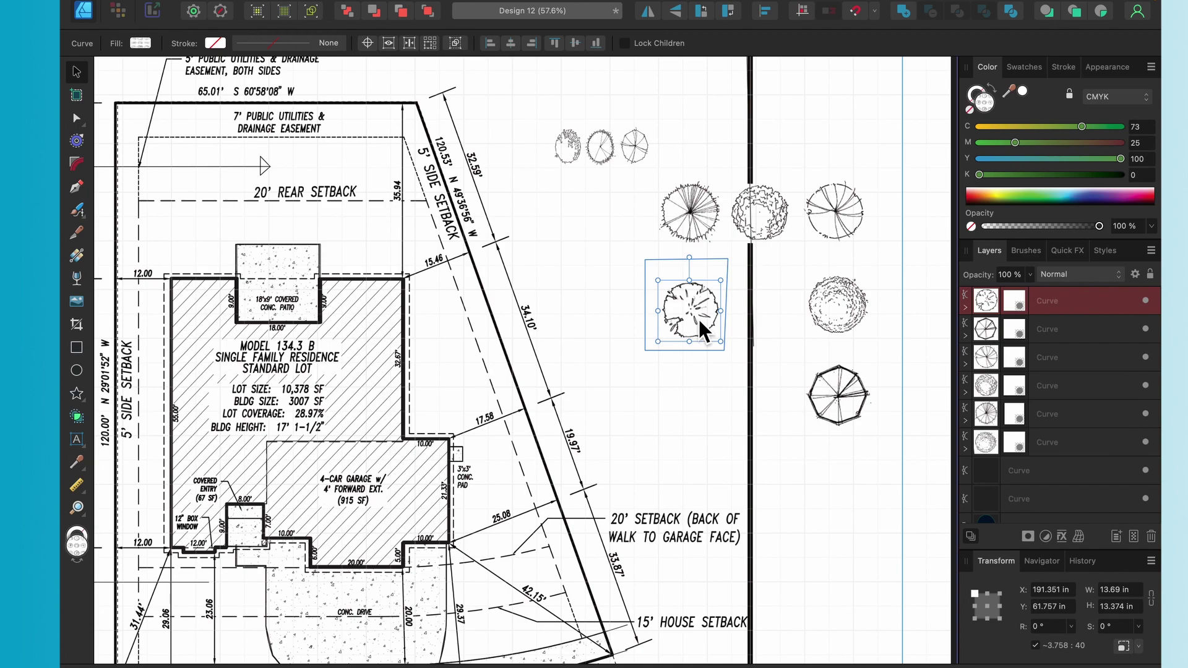
{"action": "right_click", "coordinate": [697, 317]}
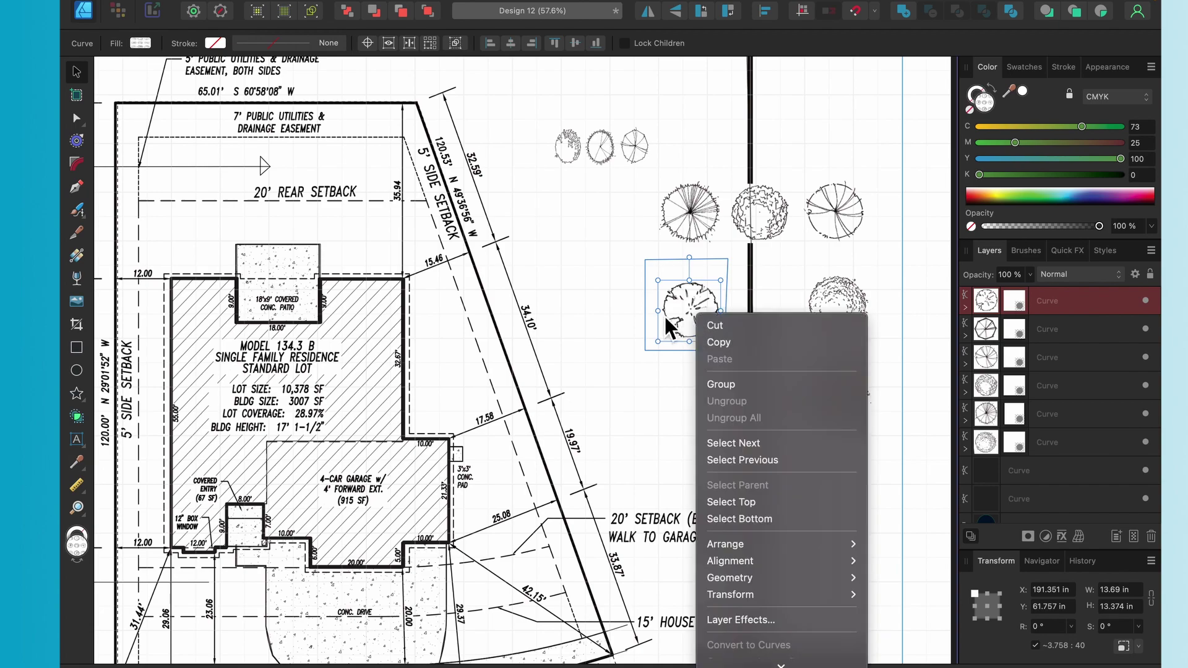
{"action": "left_click", "coordinate": [628, 311]}
{"action": "left_click_drag", "start_coordinate": [689, 308], "coordinate": [370, 139]}
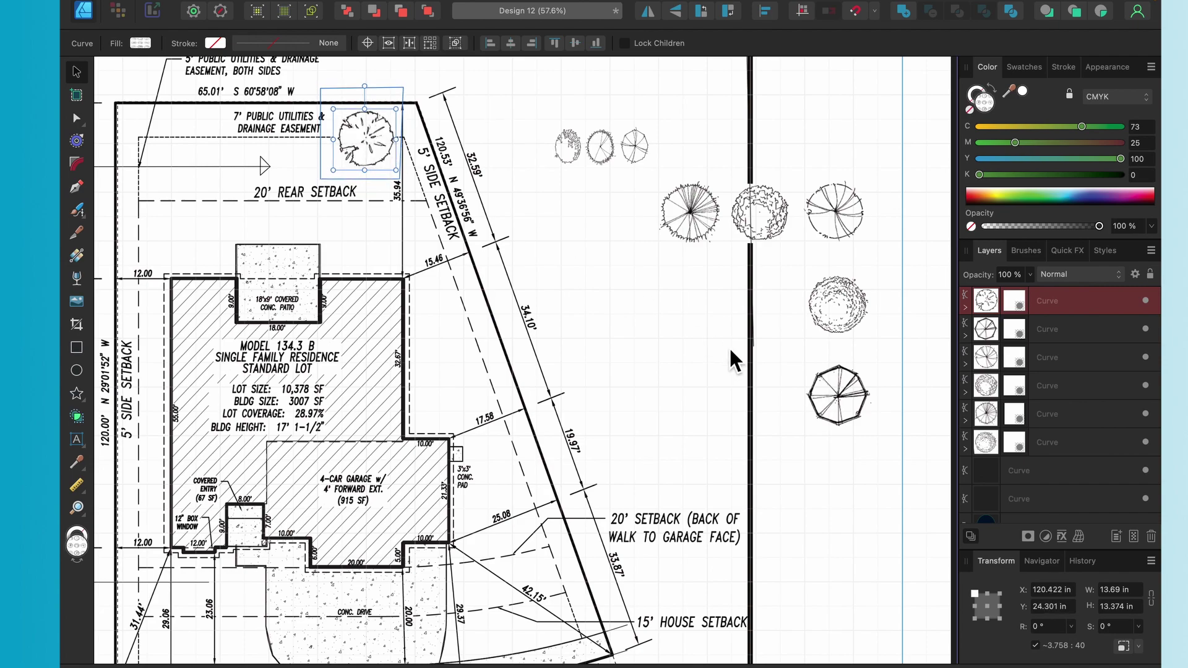
Move the spoked tree symbol to the lot's top-left corner
{"action": "left_click", "coordinate": [699, 222]}
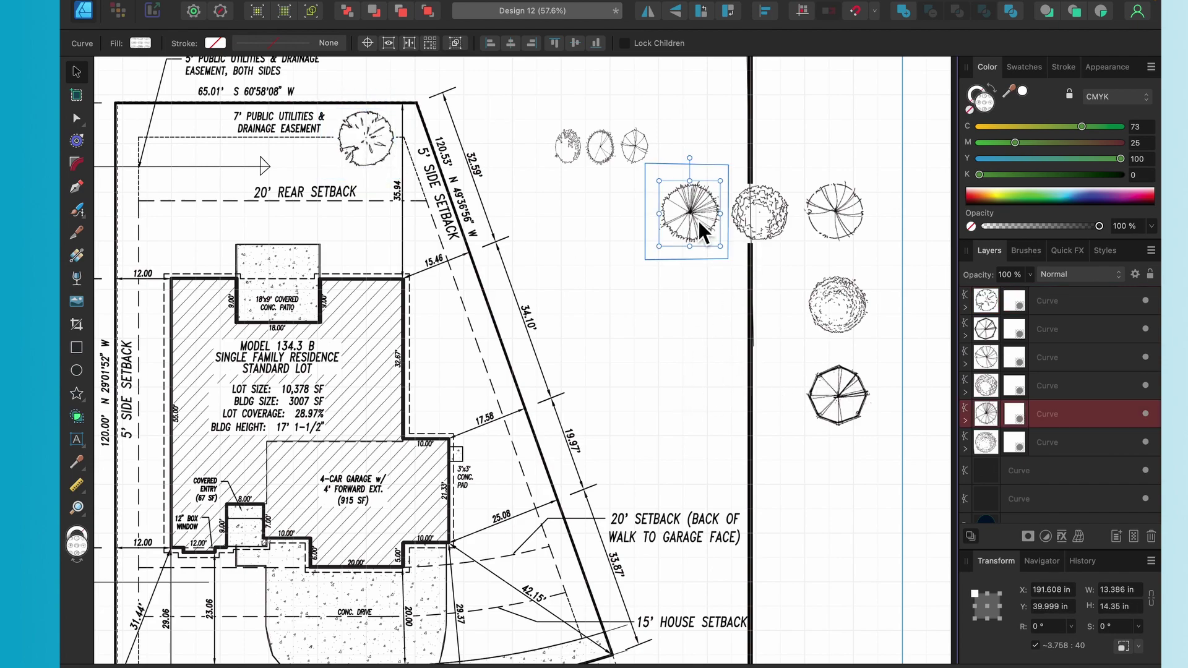
{"action": "left_click_drag", "start_coordinate": [698, 220], "coordinate": [161, 151]}
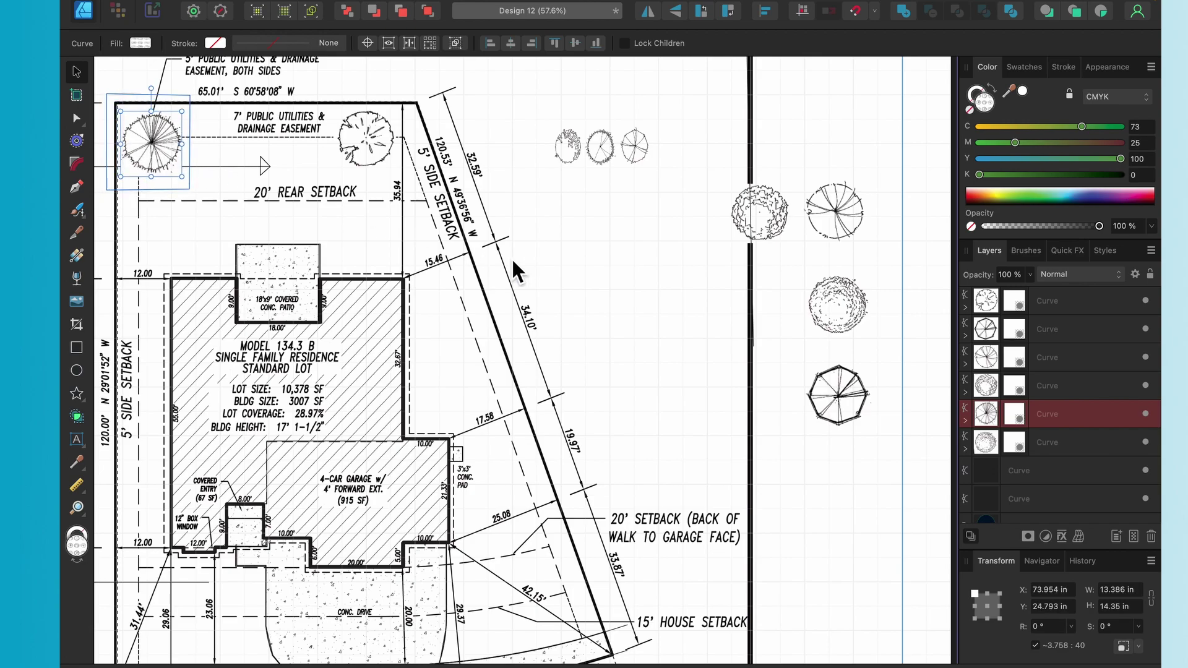
{"action": "scroll", "coordinate": [402, 299], "scroll_direction": "left", "scroll_amount": 3}
{"action": "scroll", "coordinate": [402, 298], "scroll_direction": "down", "scroll_amount": 2}
{"action": "scroll", "coordinate": [403, 299], "scroll_direction": "left", "scroll_amount": 2}
{"action": "scroll", "coordinate": [402, 299], "scroll_direction": "up", "scroll_amount": 1}
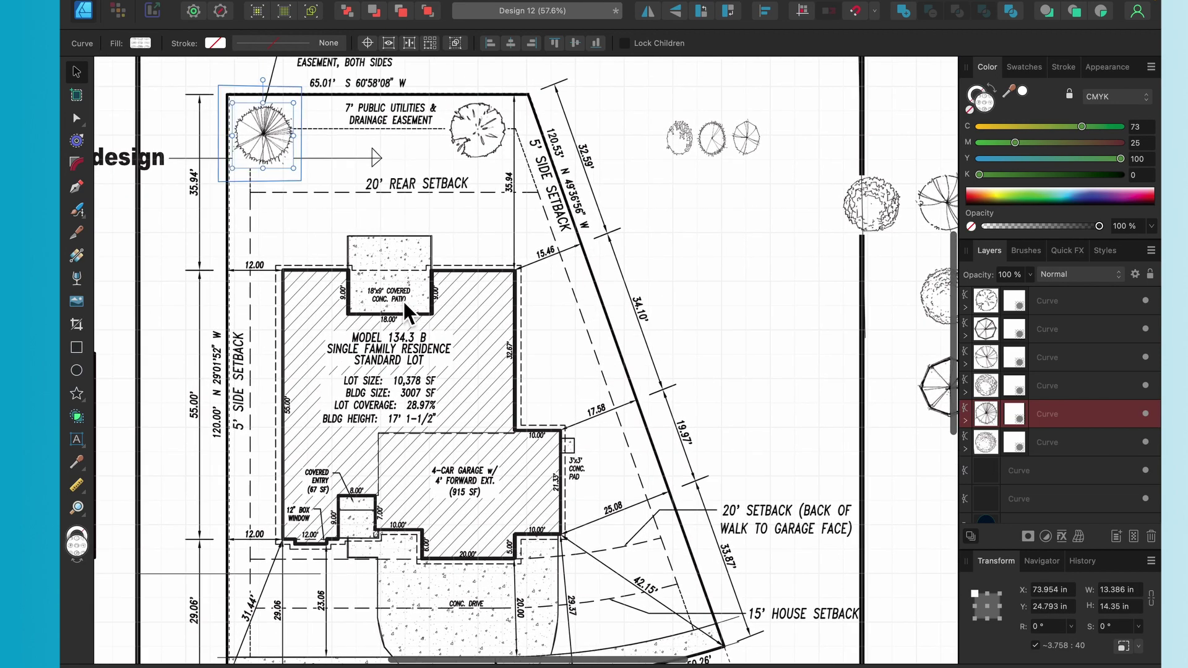
{"action": "scroll", "coordinate": [1045, 434], "scroll_direction": "down", "scroll_amount": 2}
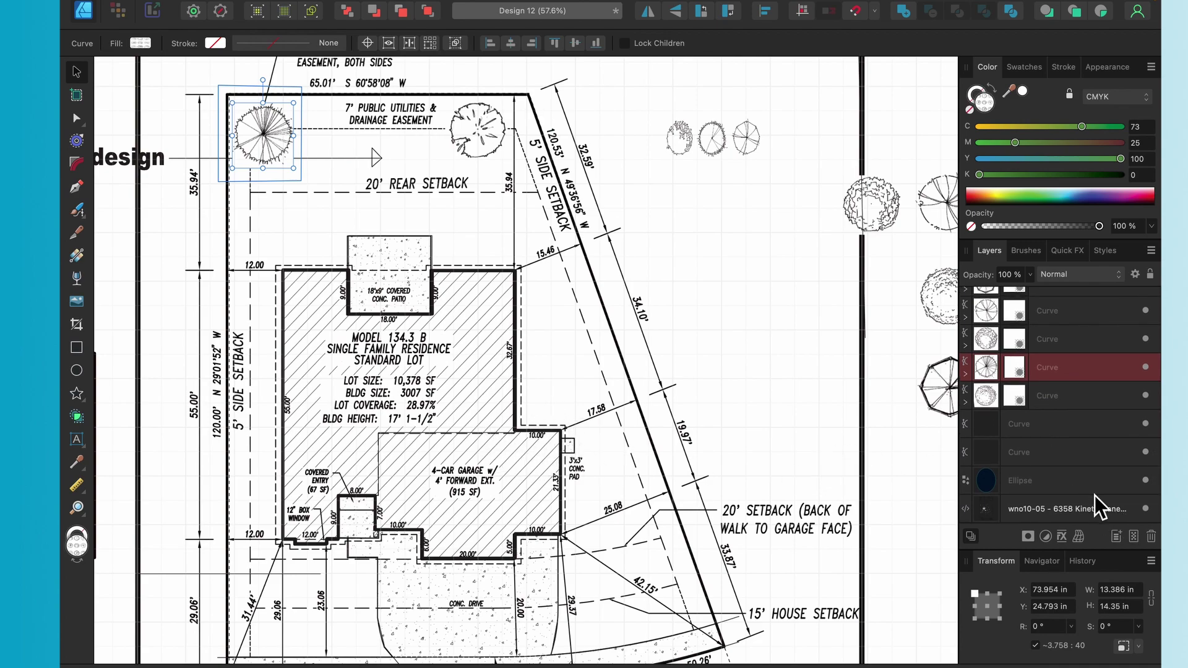
Temporarily hide the plot-plan PDF to check the traced house outline, then show it again
{"action": "left_click", "coordinate": [1149, 512]}
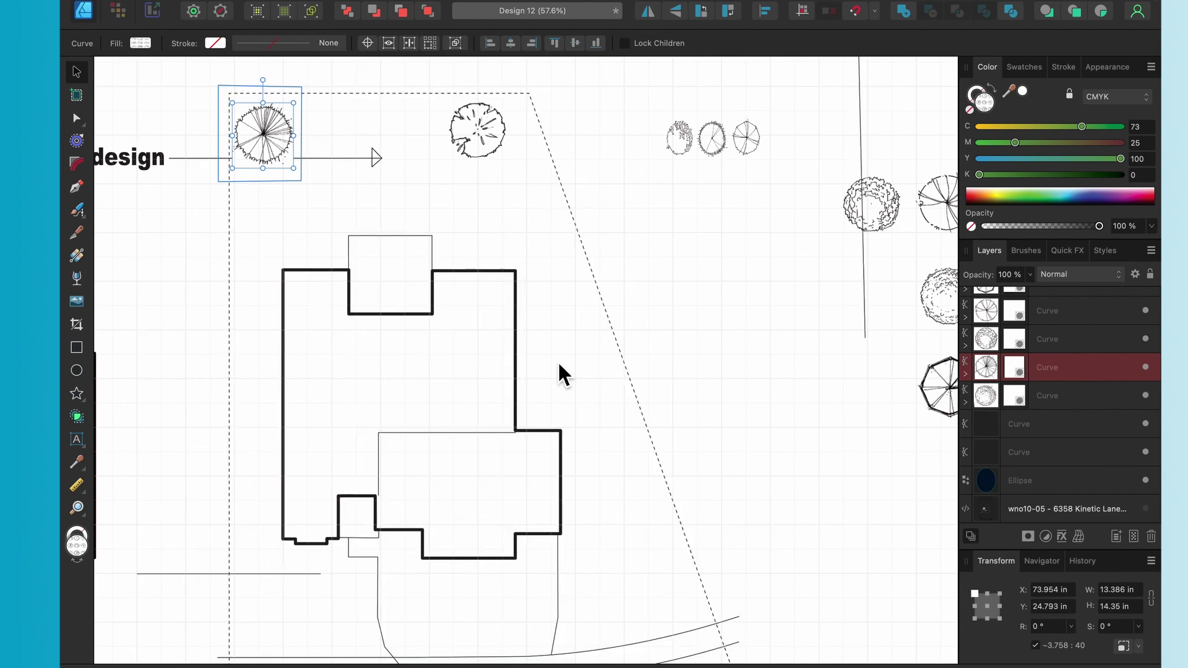
{"action": "scroll", "coordinate": [406, 299], "scroll_direction": "left", "scroll_amount": 3}
{"action": "scroll", "coordinate": [406, 299], "scroll_direction": "up", "scroll_amount": 1}
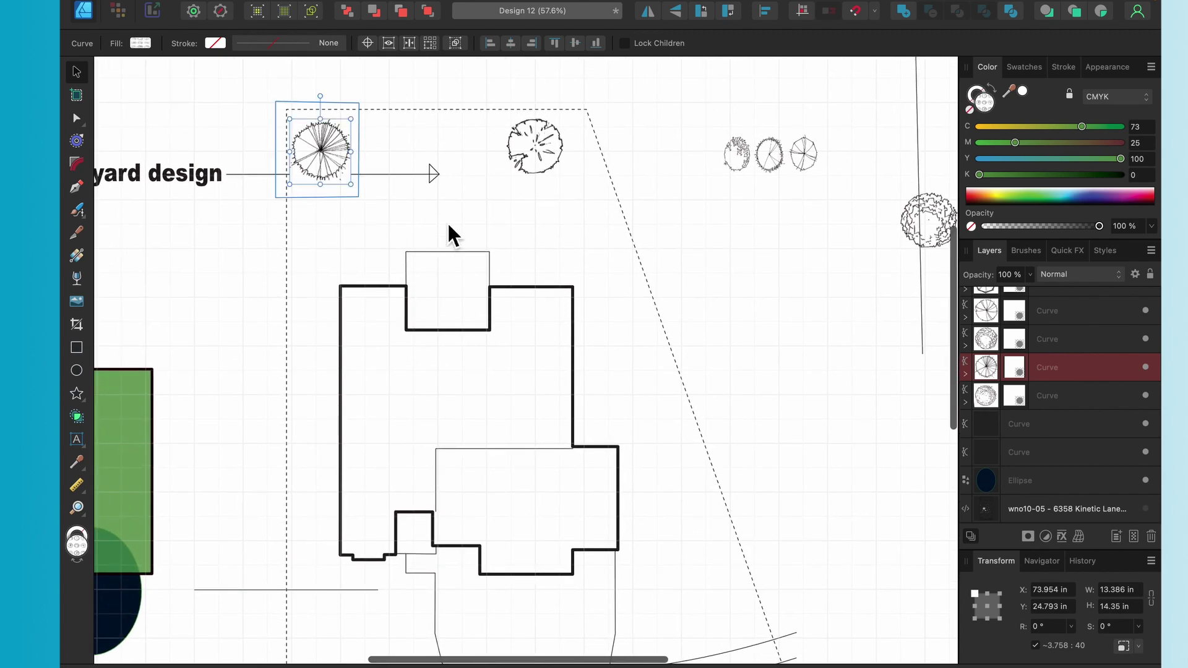
{"action": "scroll", "coordinate": [418, 237], "scroll_direction": "down", "scroll_amount": 1}
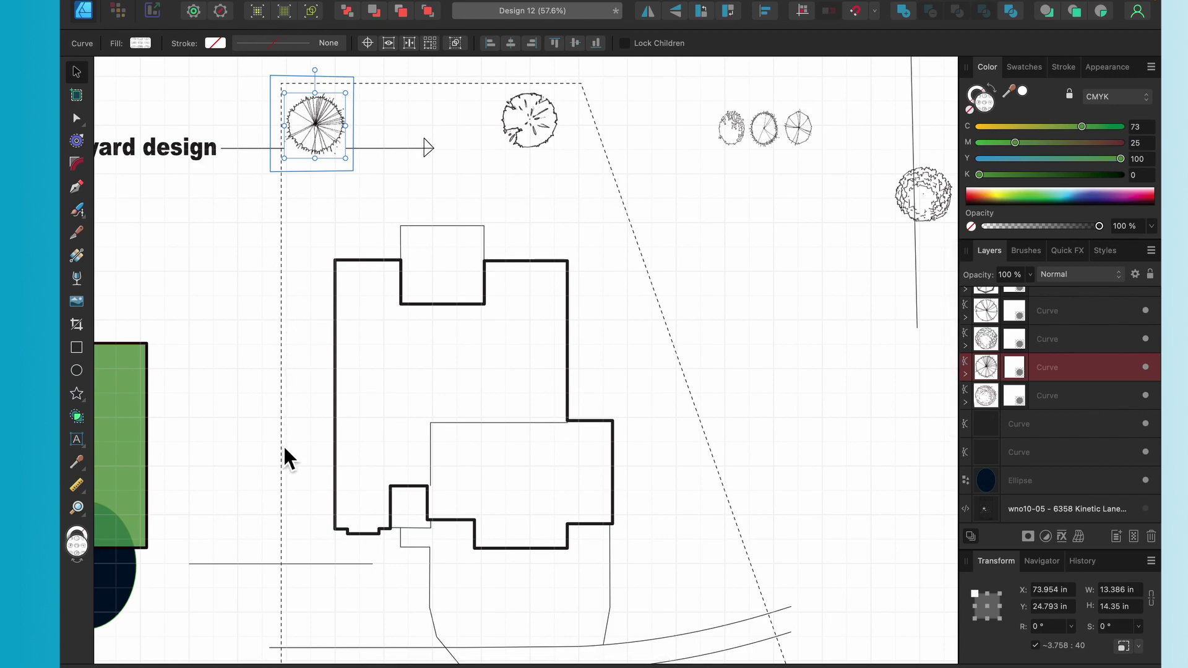
{"action": "left_click", "coordinate": [338, 359]}
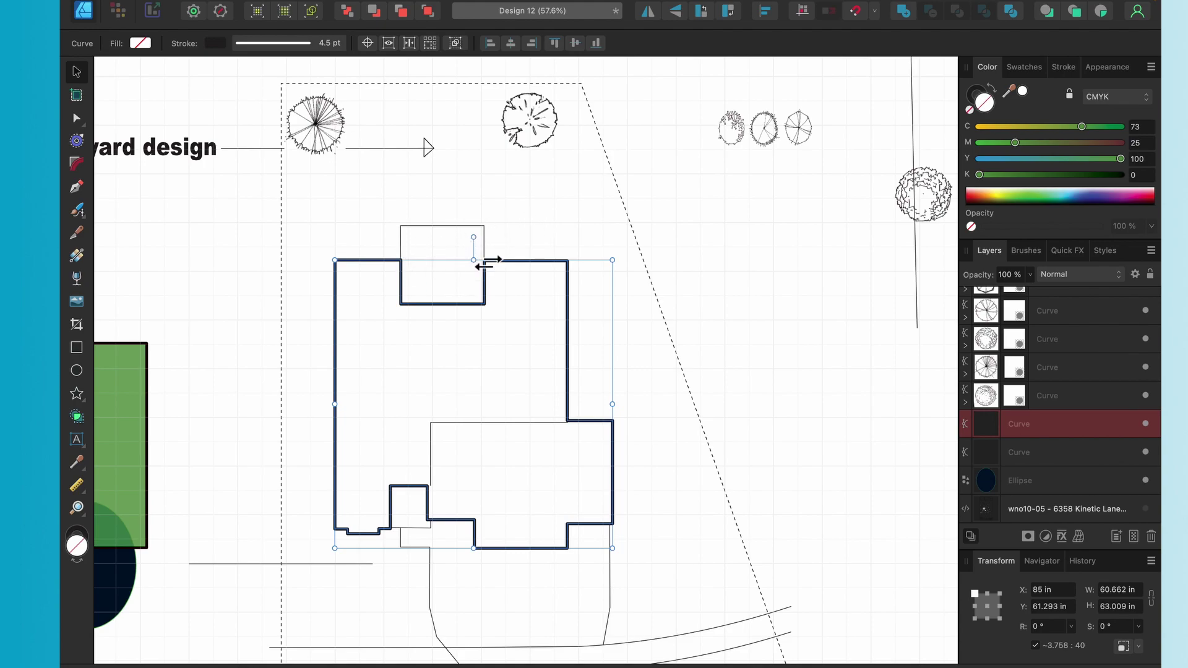
{"action": "scroll", "coordinate": [499, 420], "scroll_direction": "down", "scroll_amount": 6}
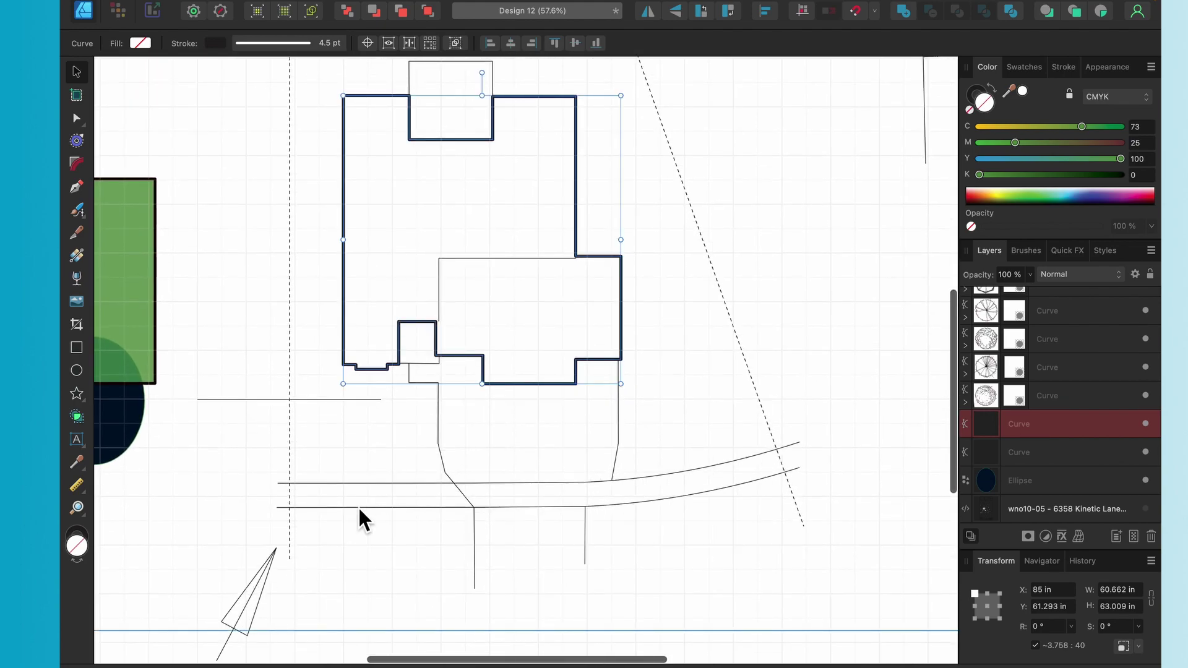
{"action": "scroll", "coordinate": [557, 365], "scroll_direction": "up", "scroll_amount": 5}
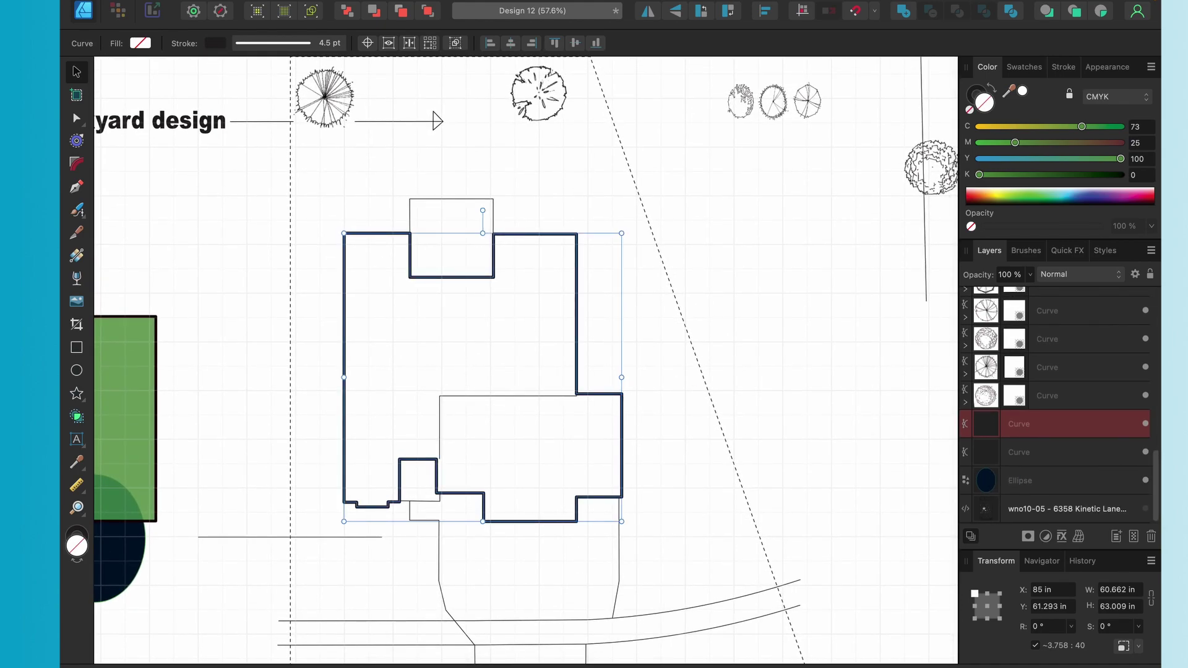
{"action": "left_click", "coordinate": [1147, 511]}
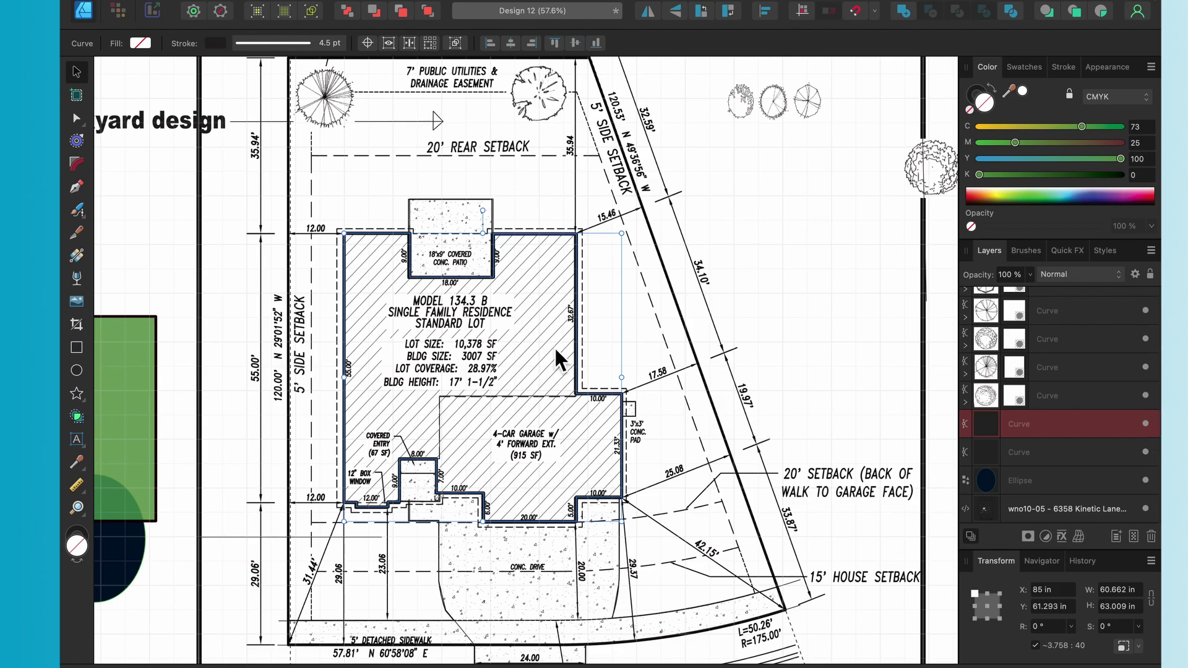
Hide the group of three small tree sketches and the plot-plan PDF layer
{"action": "scroll", "coordinate": [555, 347], "scroll_direction": "up", "scroll_amount": 2}
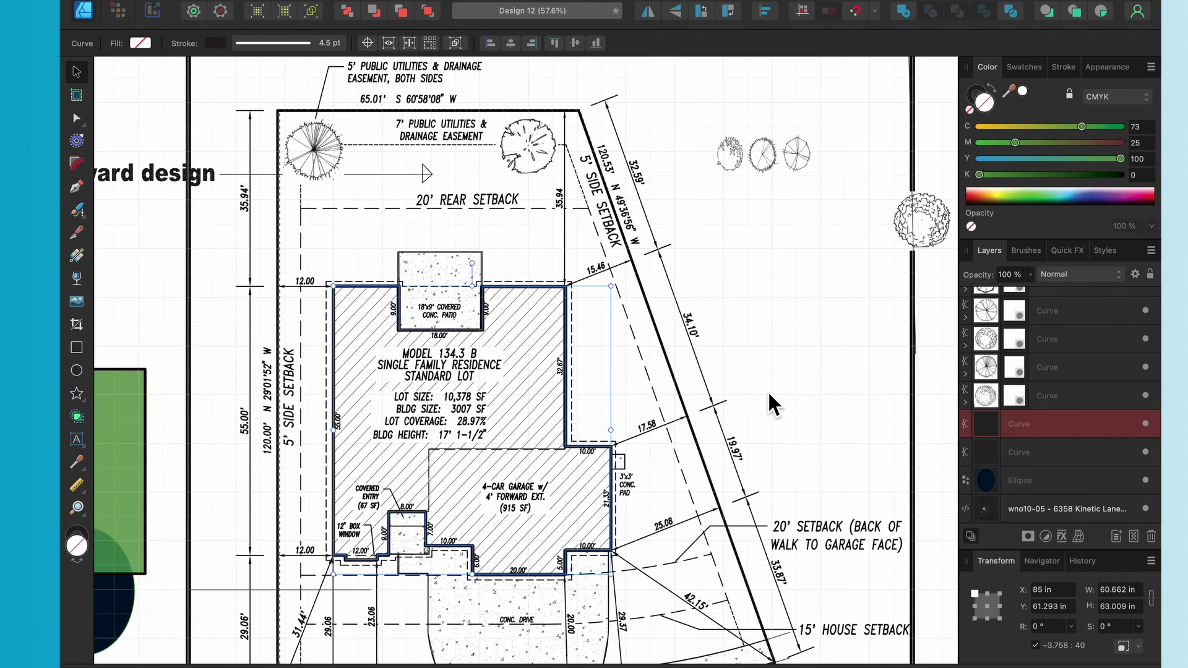
{"action": "scroll", "coordinate": [788, 235], "scroll_direction": "right", "scroll_amount": 5}
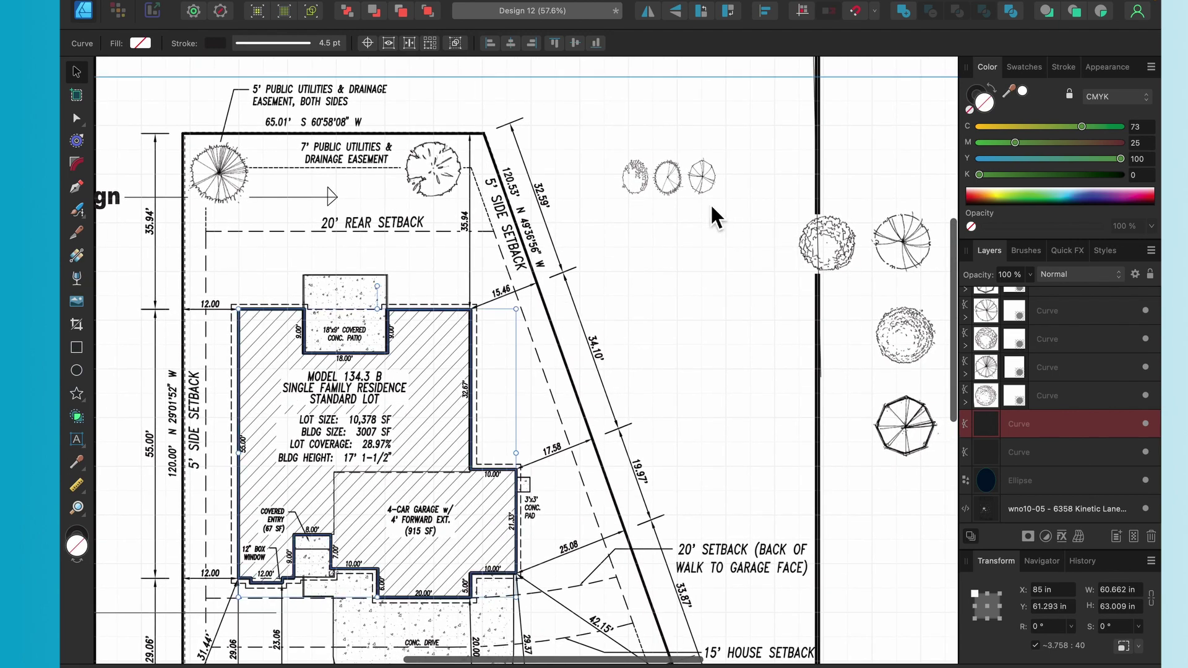
{"action": "left_click", "coordinate": [678, 172]}
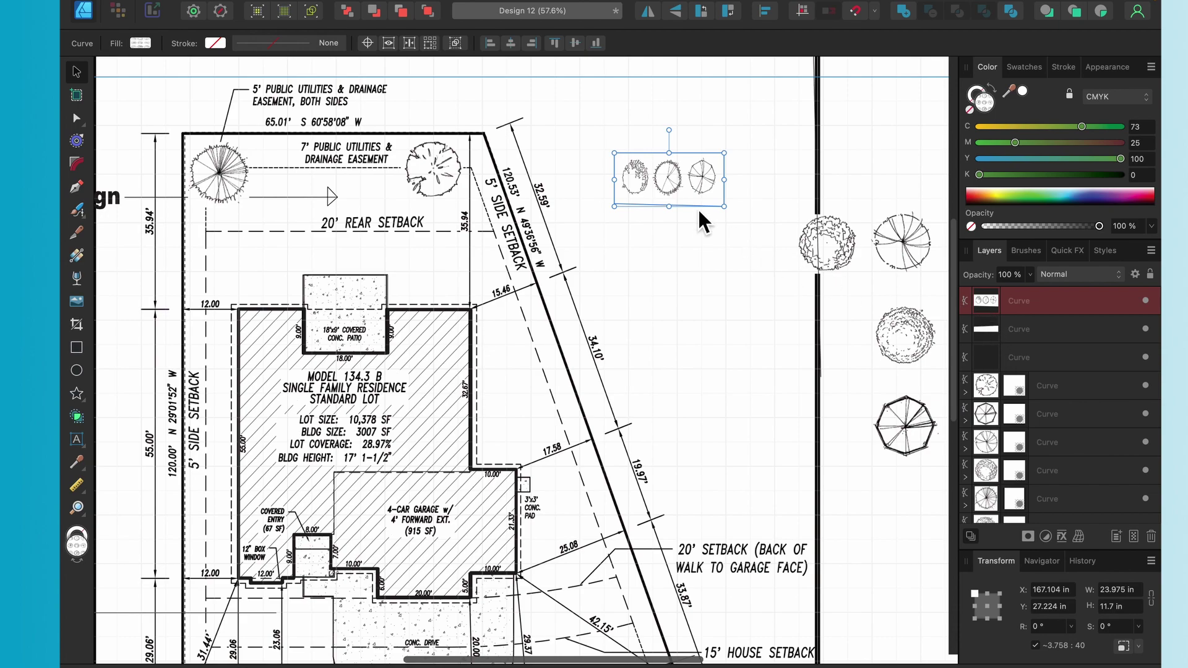
{"action": "left_click", "coordinate": [1145, 301]}
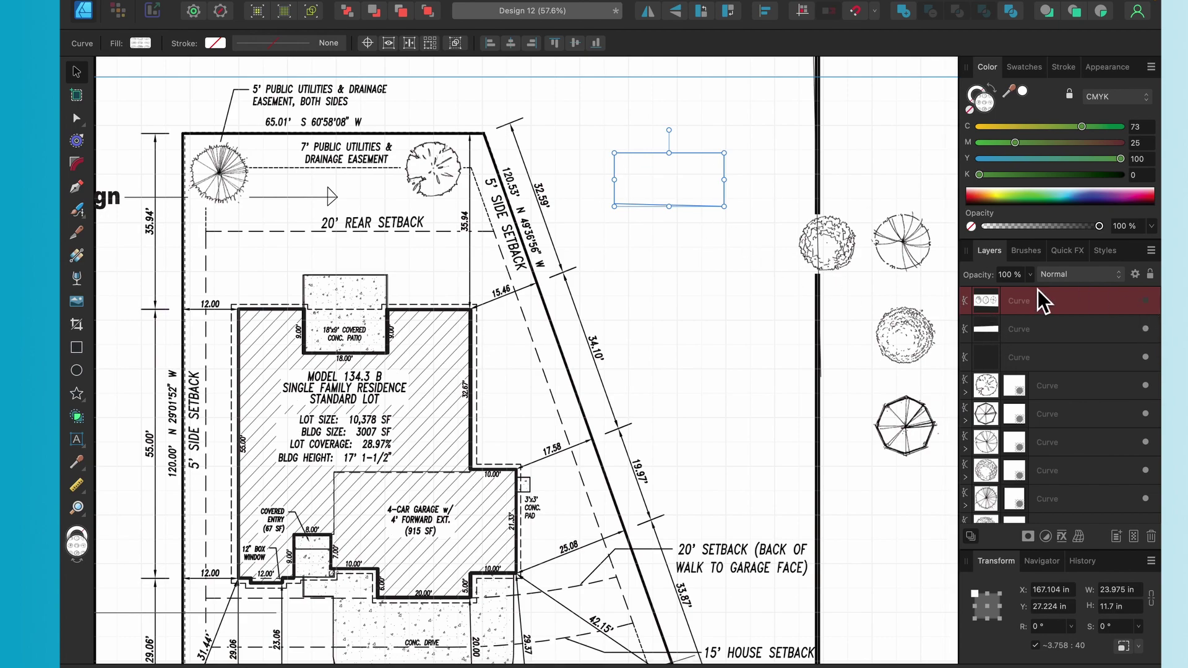
{"action": "left_click", "coordinate": [686, 280]}
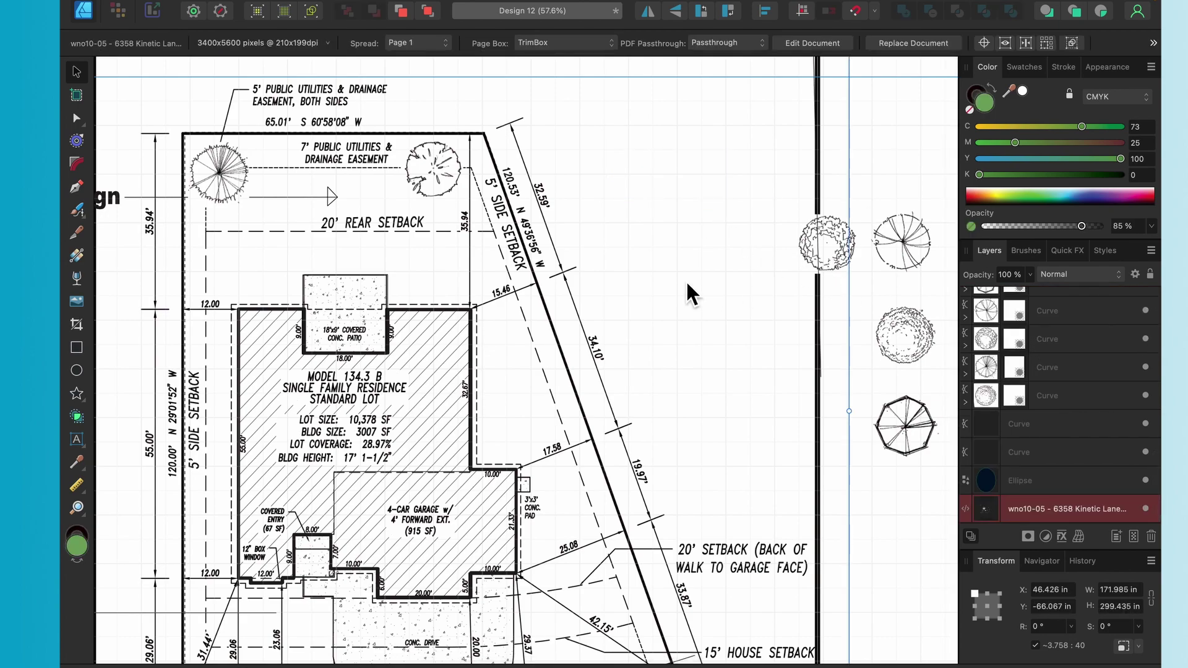
{"action": "left_click", "coordinate": [1151, 515]}
Pan around the plan to review the traced house, lot outline, trees and green rectangle
{"action": "scroll", "coordinate": [606, 419], "scroll_direction": "up", "scroll_amount": 5}
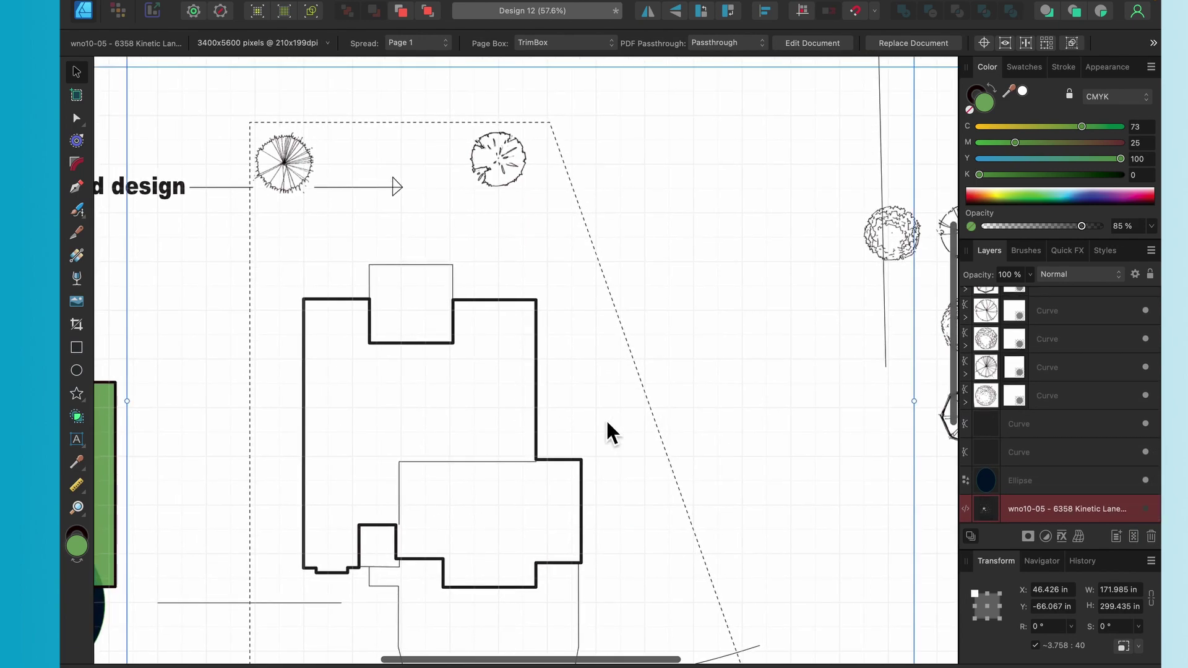
{"action": "scroll", "coordinate": [605, 419], "scroll_direction": "down", "scroll_amount": 2}
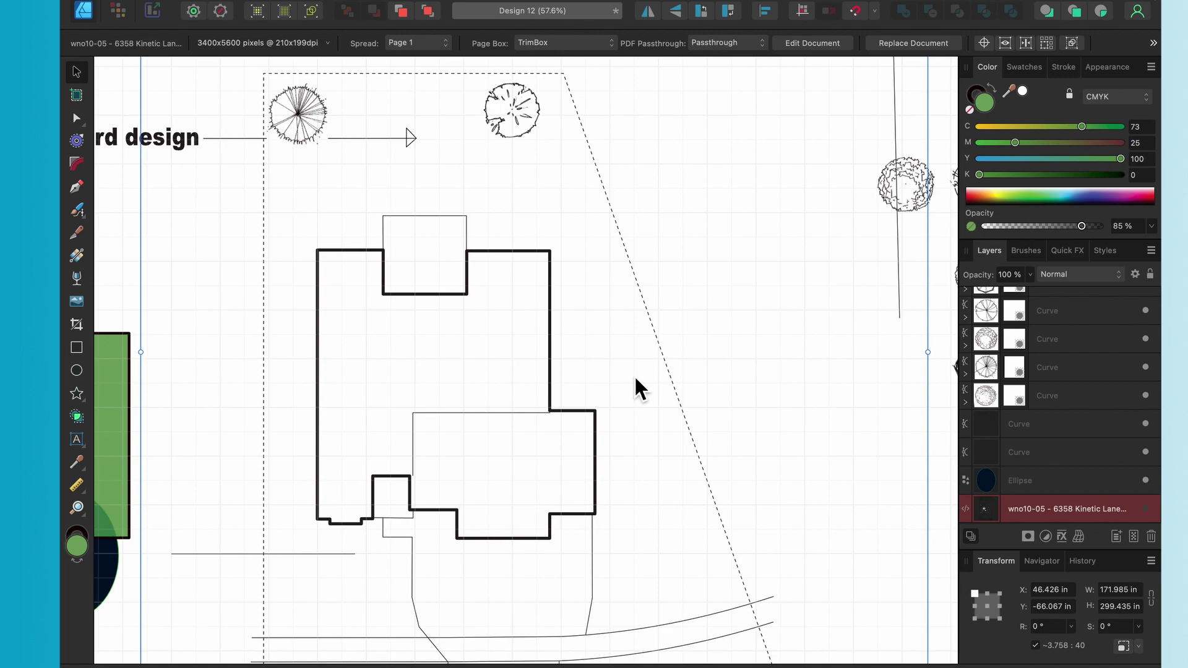
{"action": "scroll", "coordinate": [635, 379], "scroll_direction": "left", "scroll_amount": 4}
{"action": "scroll", "coordinate": [635, 378], "scroll_direction": "down", "scroll_amount": 1}
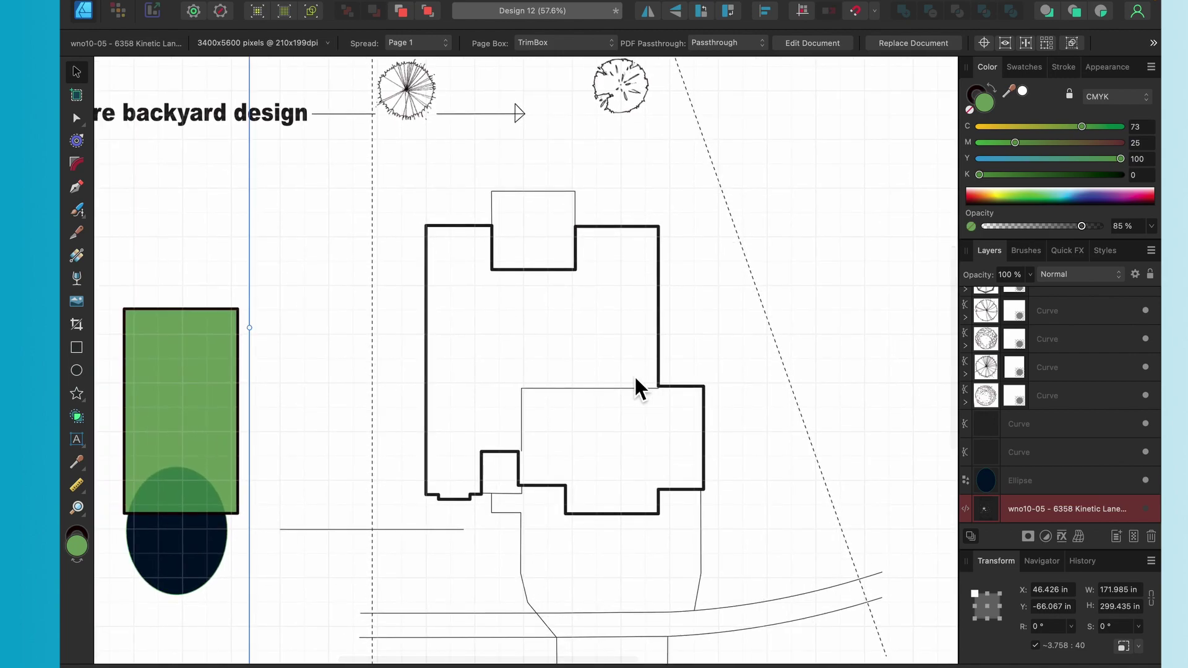
{"action": "scroll", "coordinate": [635, 378], "scroll_direction": "down", "scroll_amount": 1}
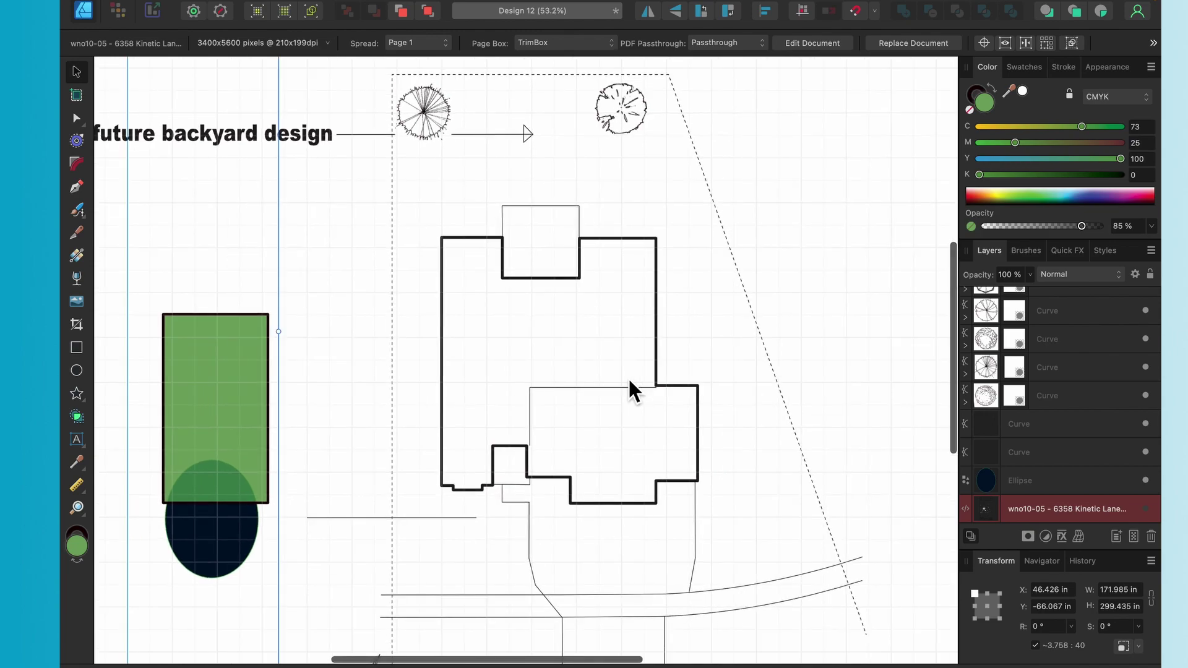
{"action": "scroll", "coordinate": [630, 381], "scroll_direction": "right", "scroll_amount": 2}
{"action": "scroll", "coordinate": [630, 381], "scroll_direction": "up", "scroll_amount": 1}
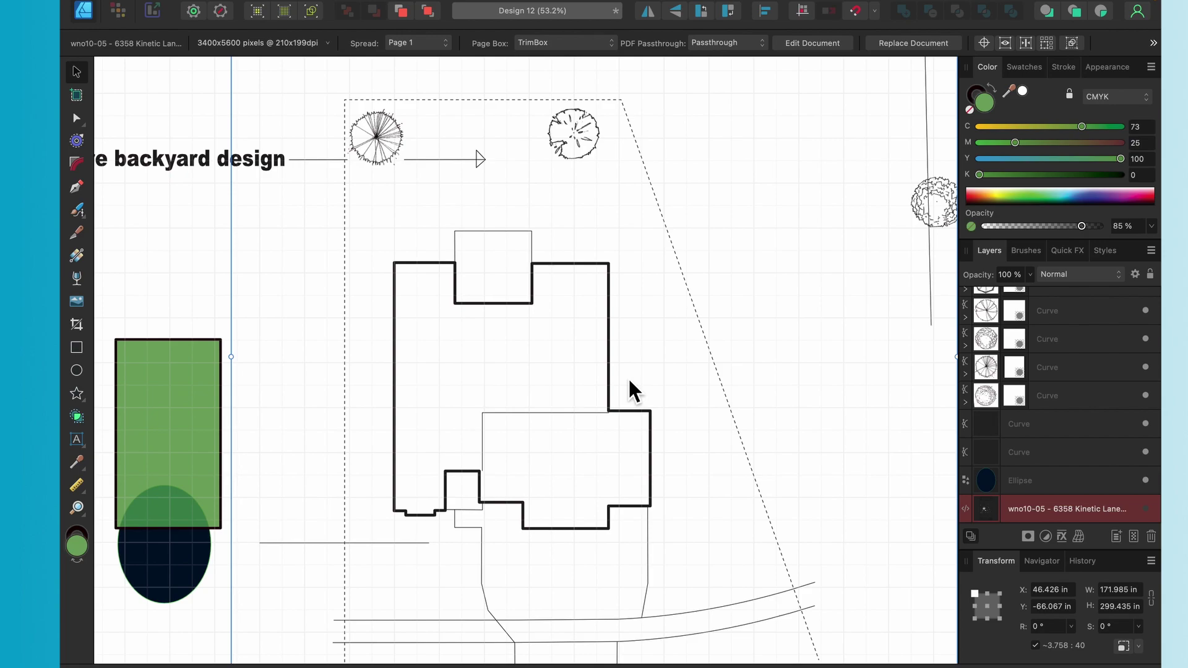
{"action": "scroll", "coordinate": [628, 377], "scroll_direction": "down", "scroll_amount": 3}
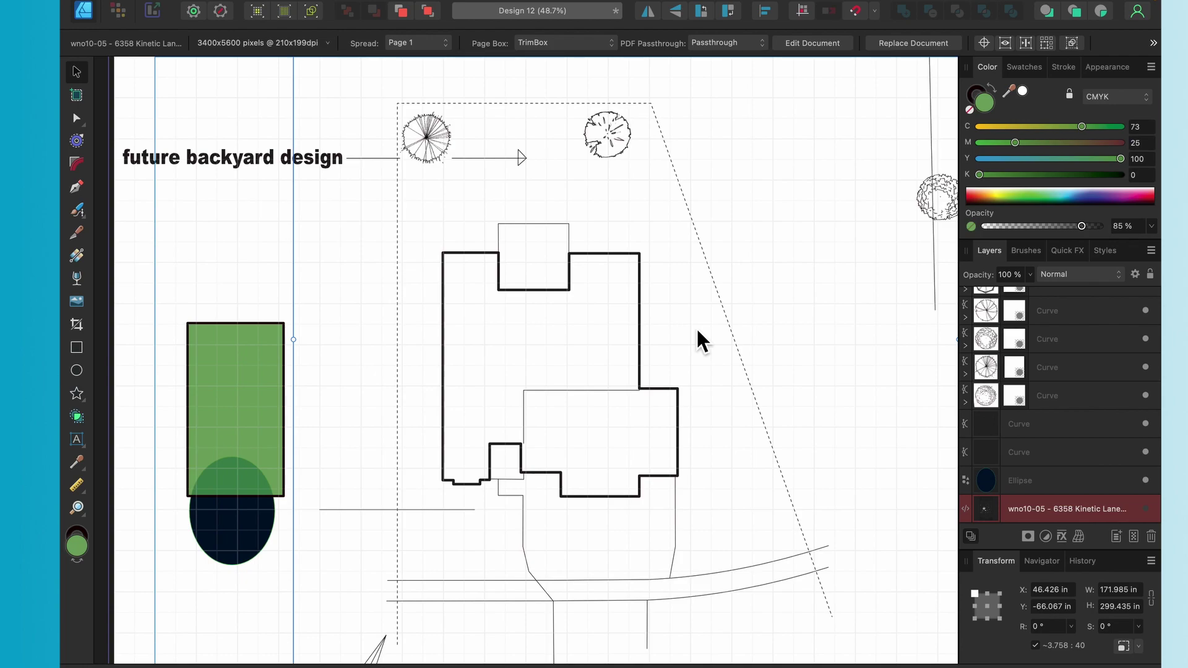
{"action": "scroll", "coordinate": [618, 332], "scroll_direction": "right", "scroll_amount": 2}
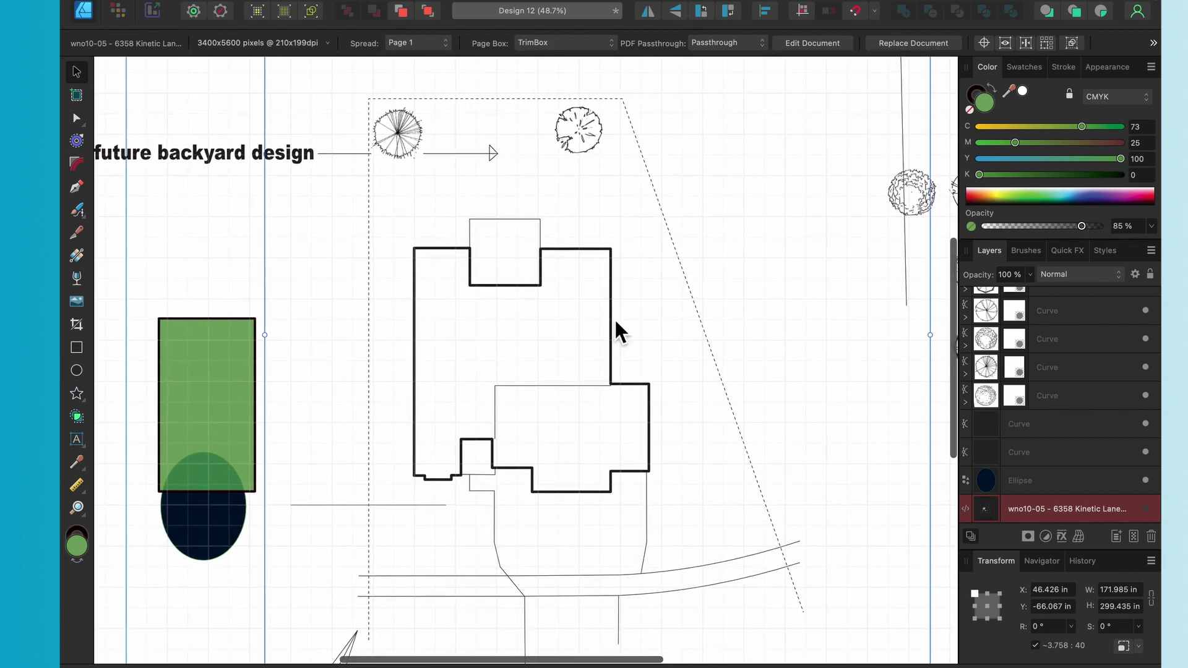